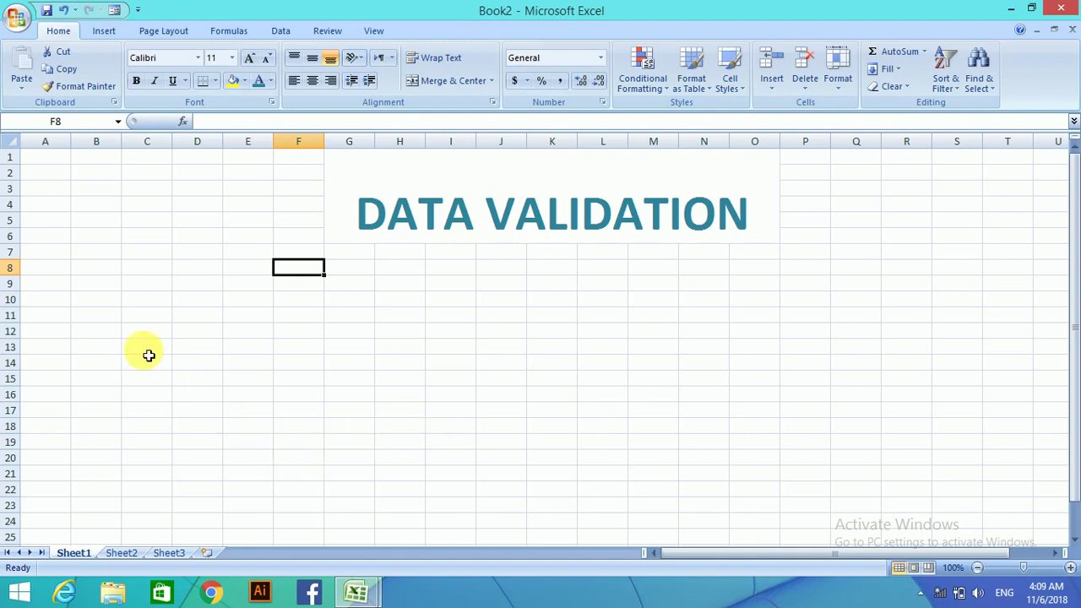
- Enter the headers ITEM in A8, CODE in B8 and PRICE in C8
left_click(44, 274)
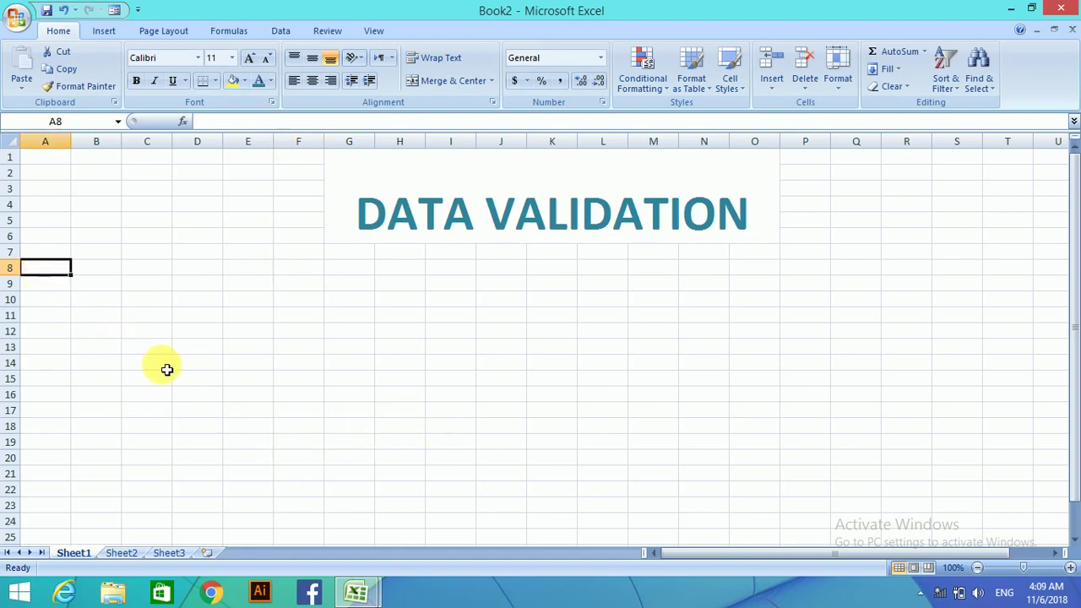
type("ITEM")
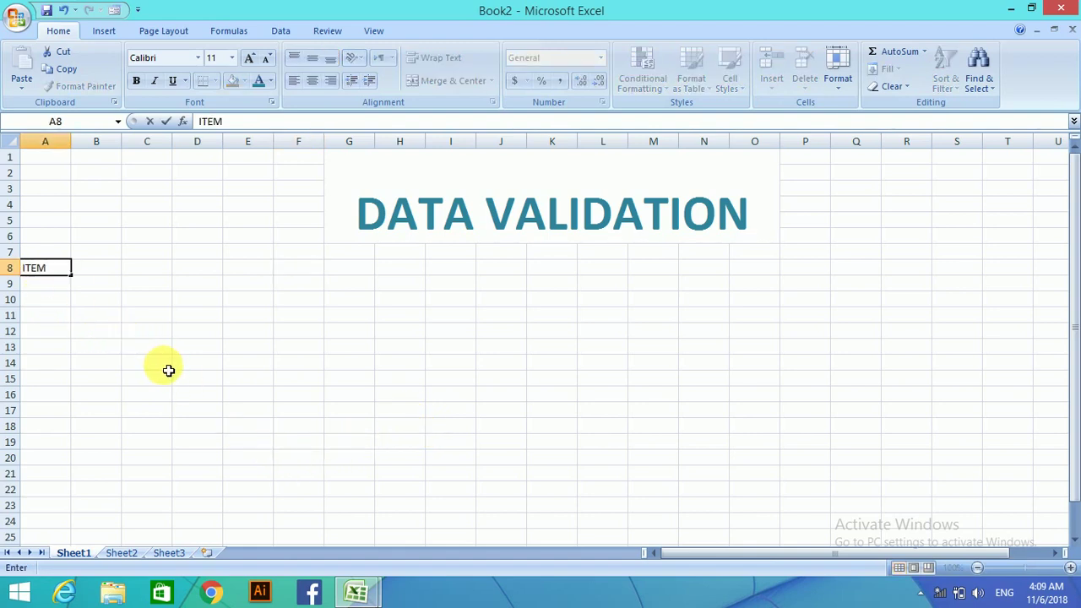
key("Tab")
type("CODE")
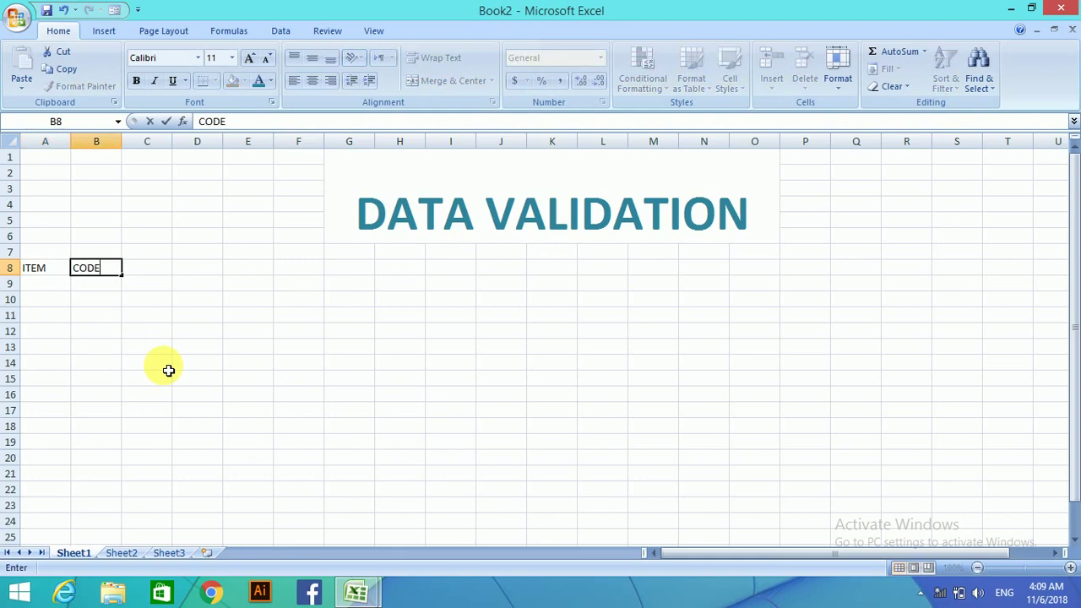
key("Tab")
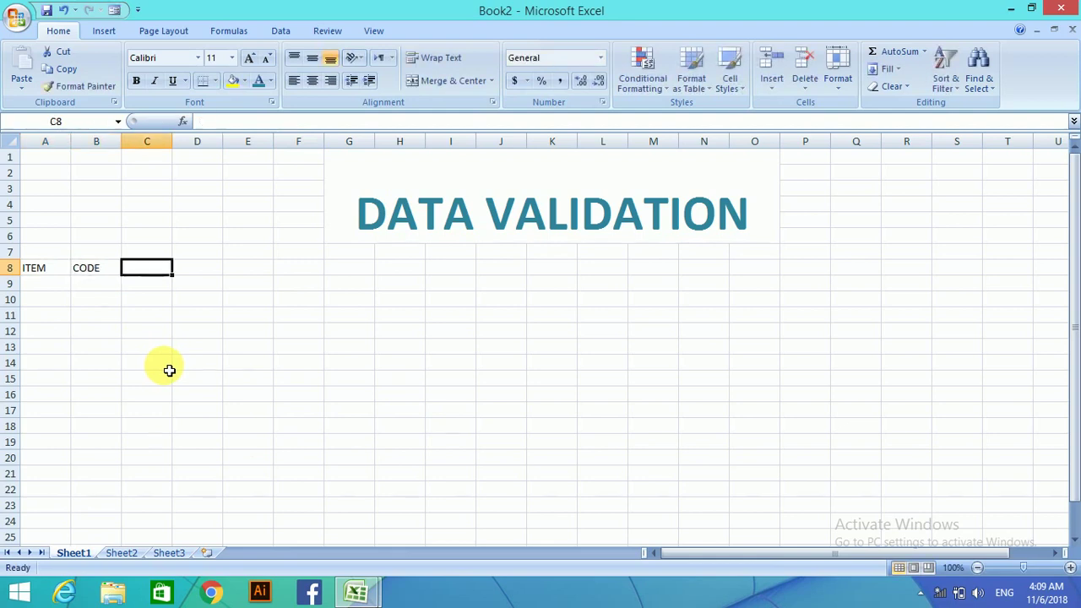
type("P")
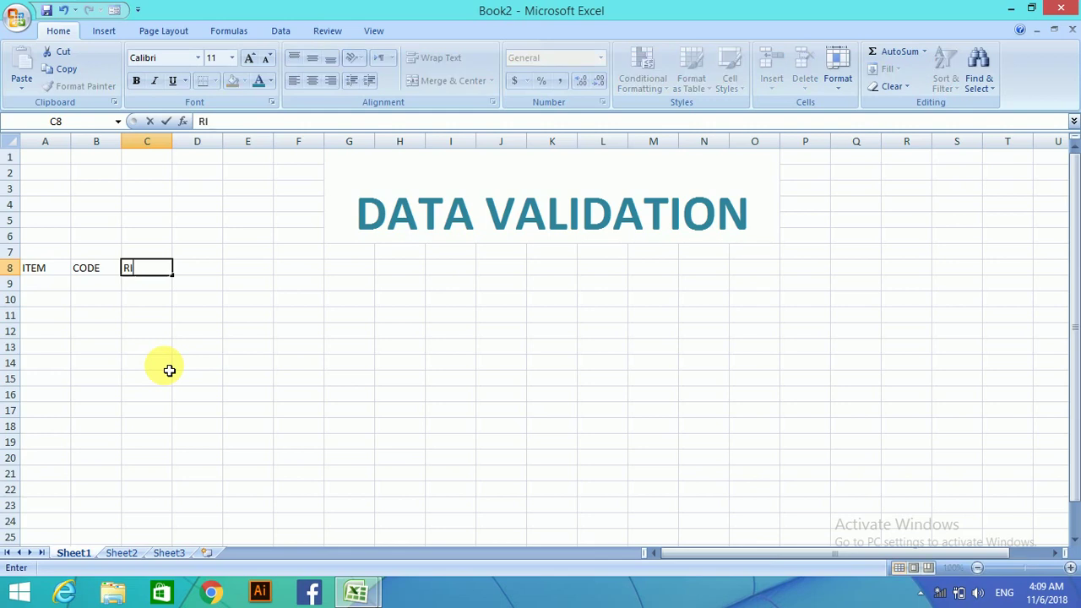
key("BackSpace")
type("PRICE")
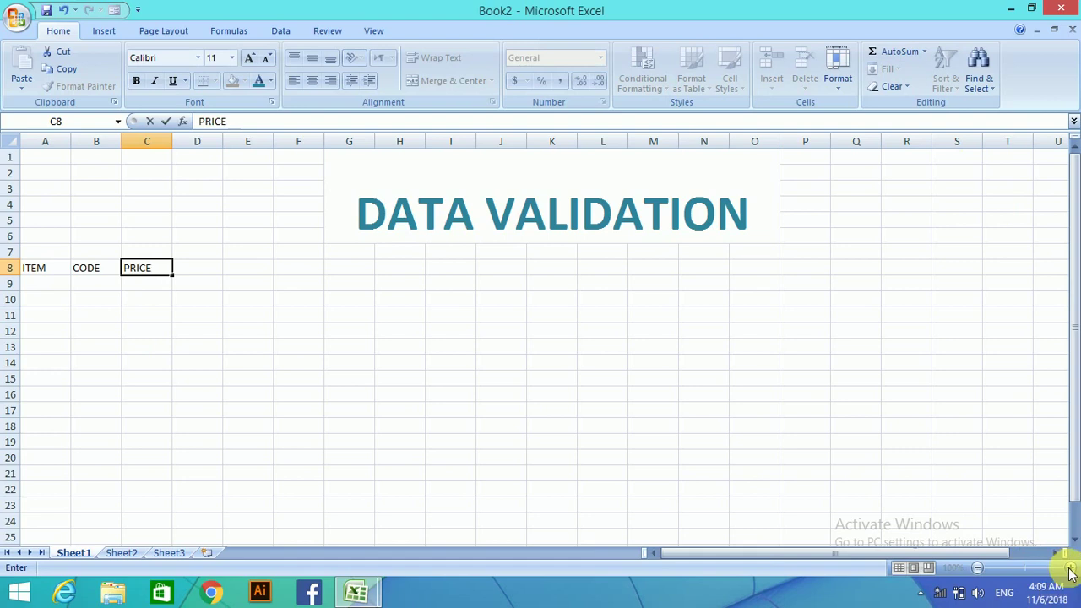
left_click(750, 384)
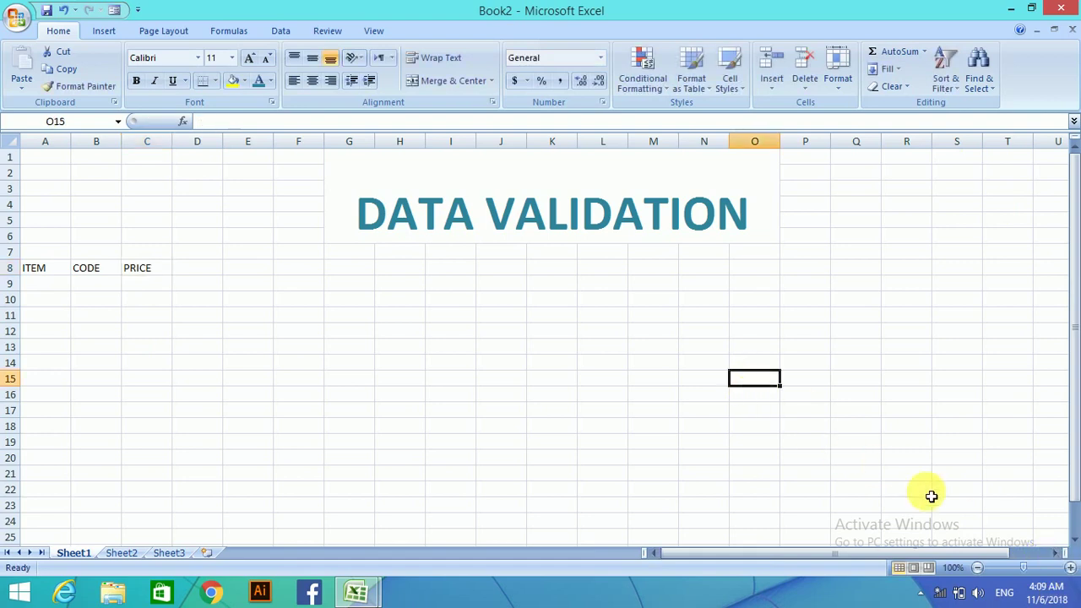
- Zoom the sheet to 140% and select cell A9
left_click(1071, 572)
left_click(1070, 572)
left_click(1070, 572)
left_click(1071, 572)
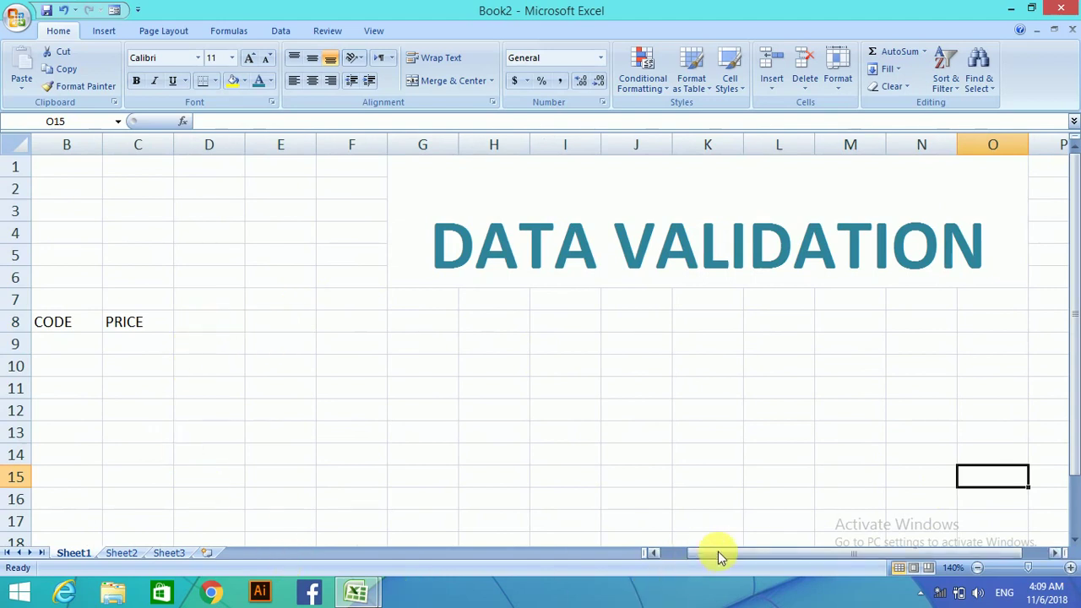
left_click_drag(716, 553, 663, 554)
left_click(91, 344)
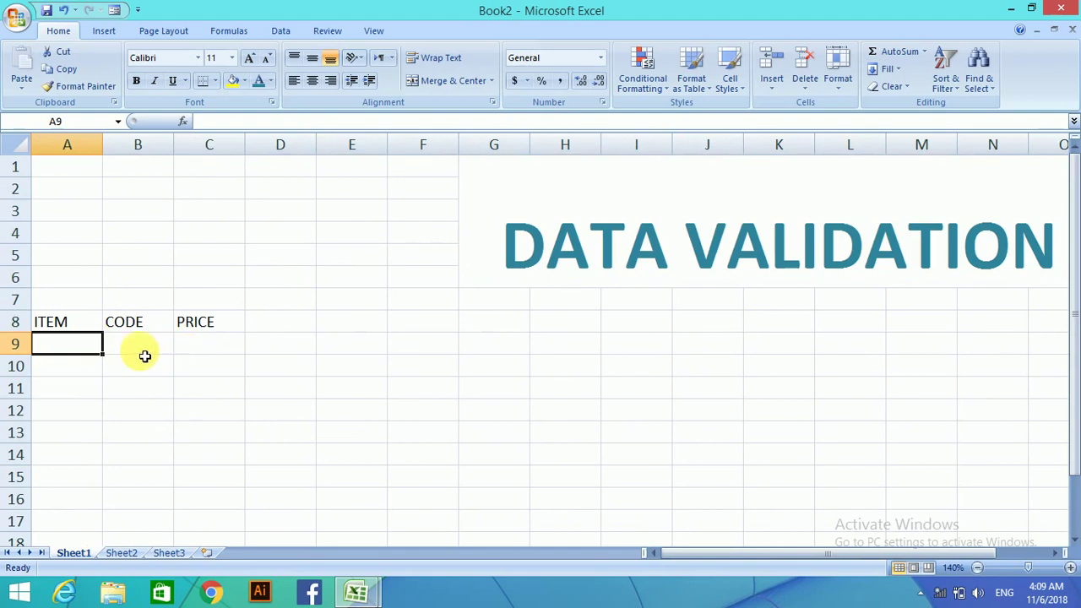
- Fill row 9 with BANANA, code 432 and price 200
type("B")
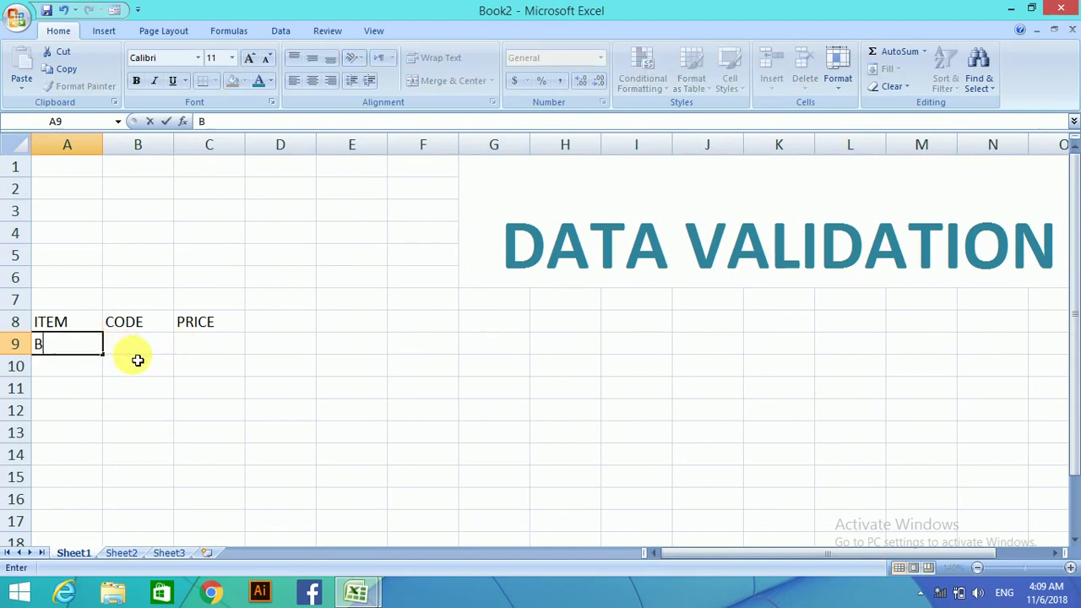
type("ANANA")
key("Tab")
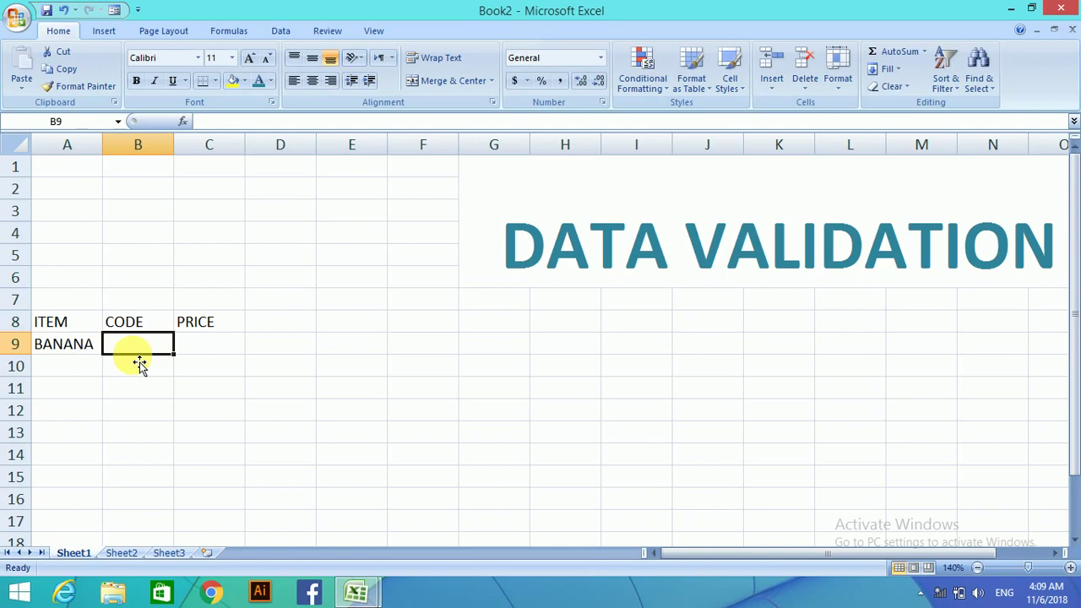
type("43")
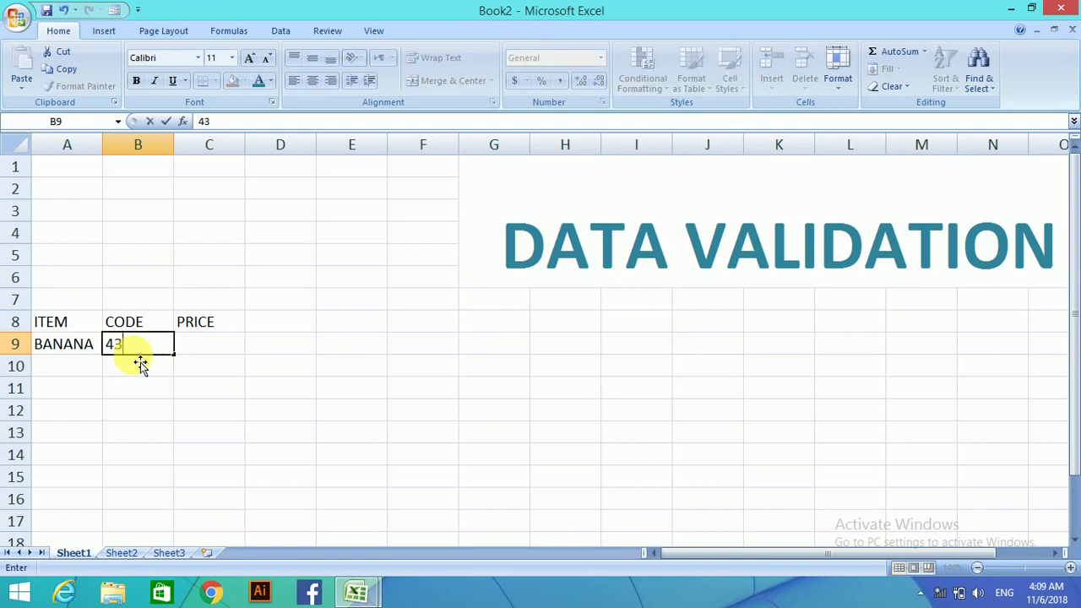
type("2")
key("Tab")
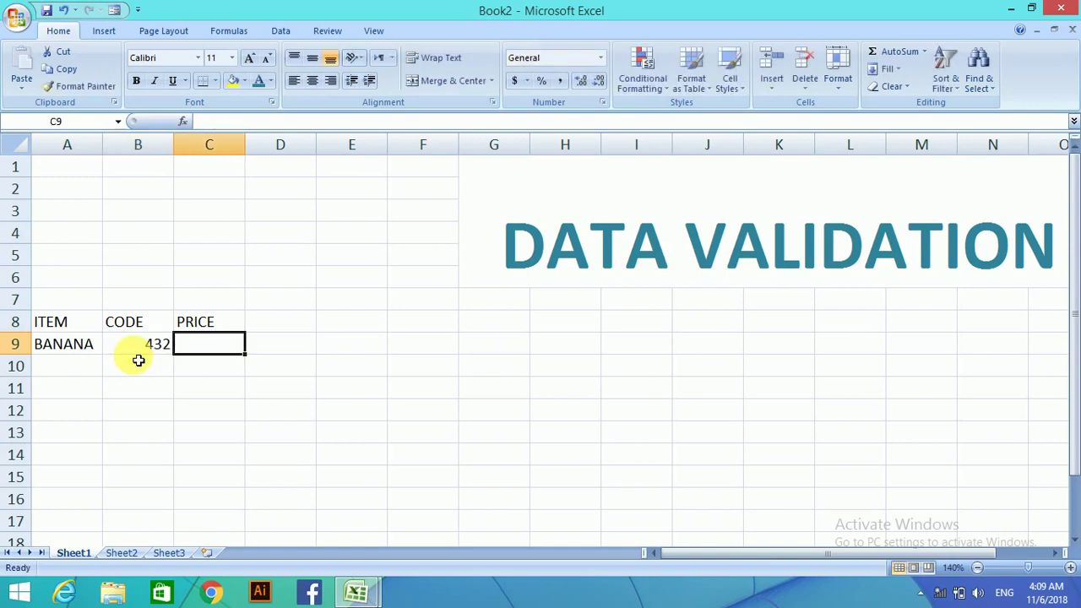
type("2")
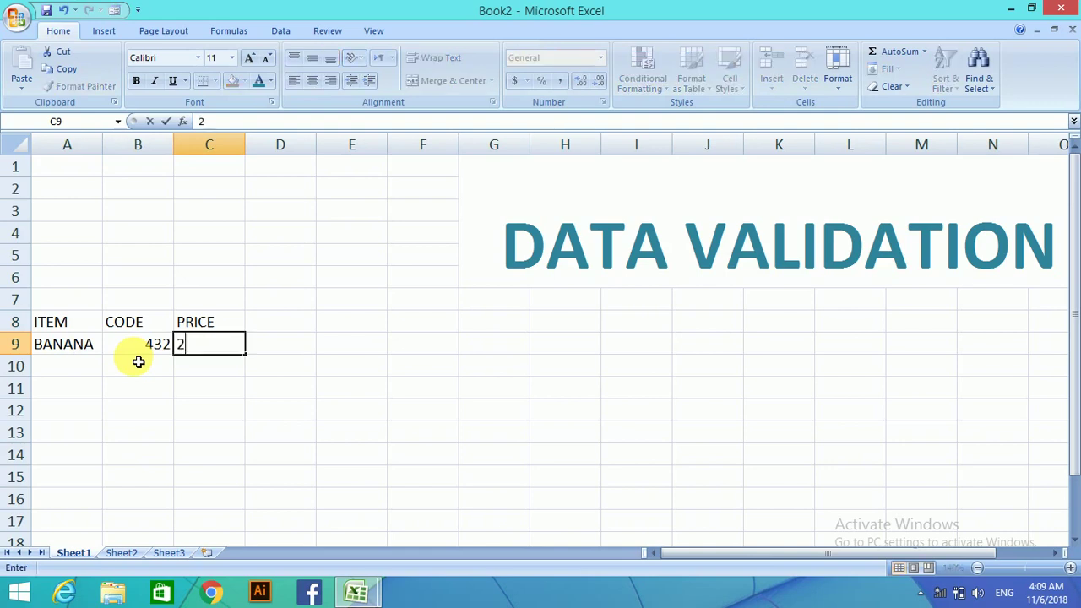
type("00")
left_click(148, 372)
- Add MOUSE with code 400 and price 120 in row 10
key("Left")
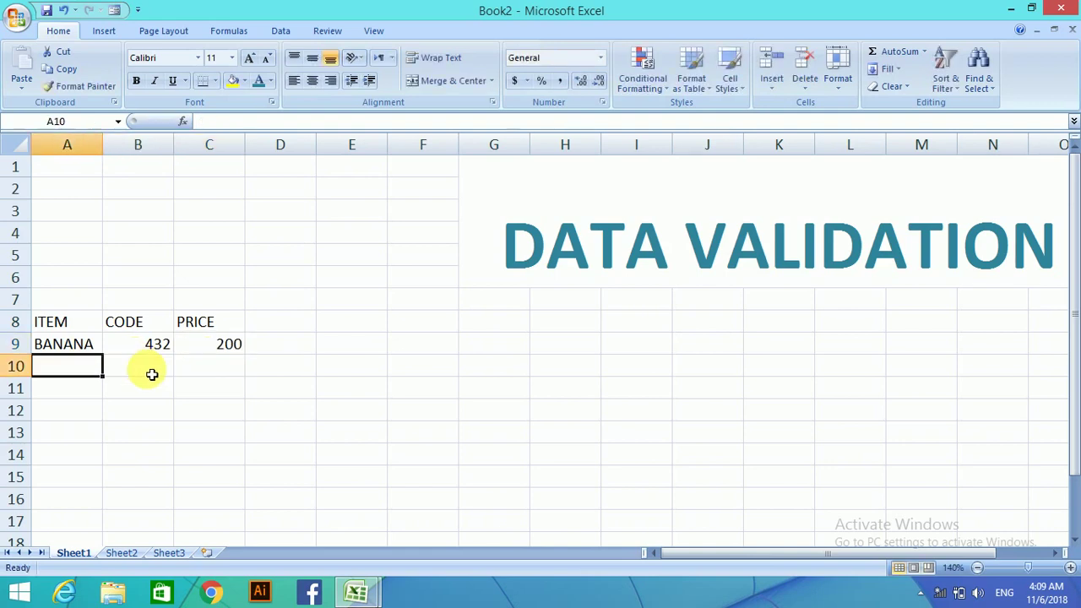
type("MOUSE")
left_click(153, 375)
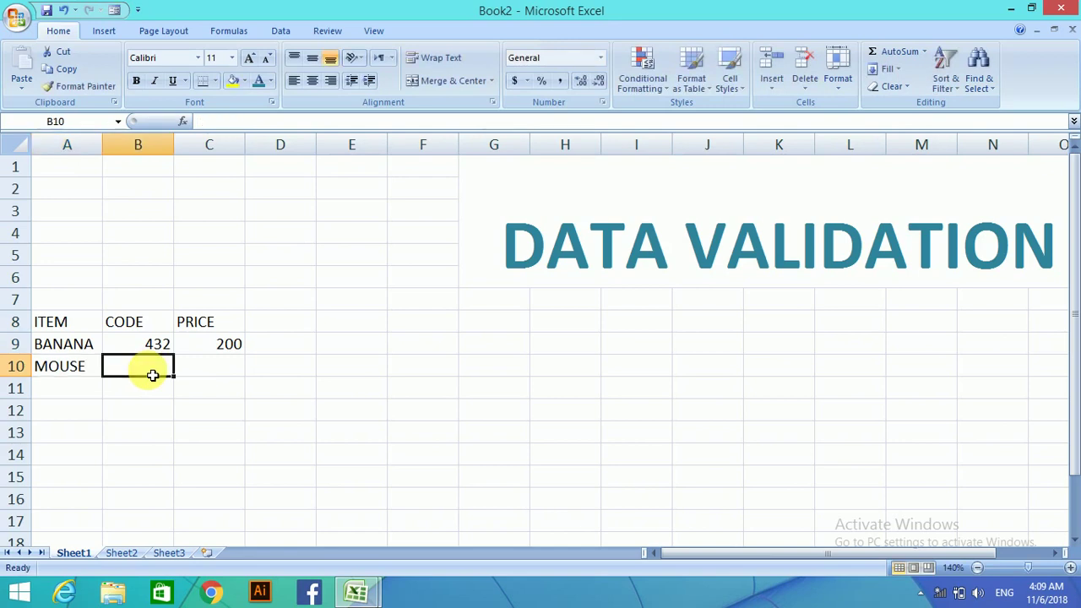
type("400")
key("Tab")
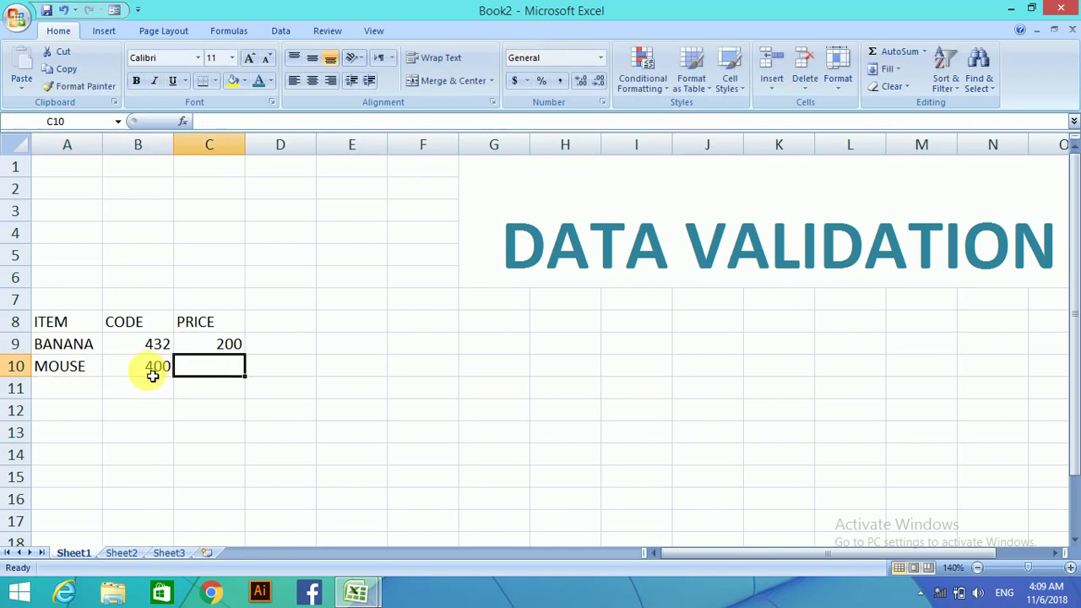
type("120")
key("Tab")
- Add KEYBOARD with code 123 and price 800 in row 11
key("Down")
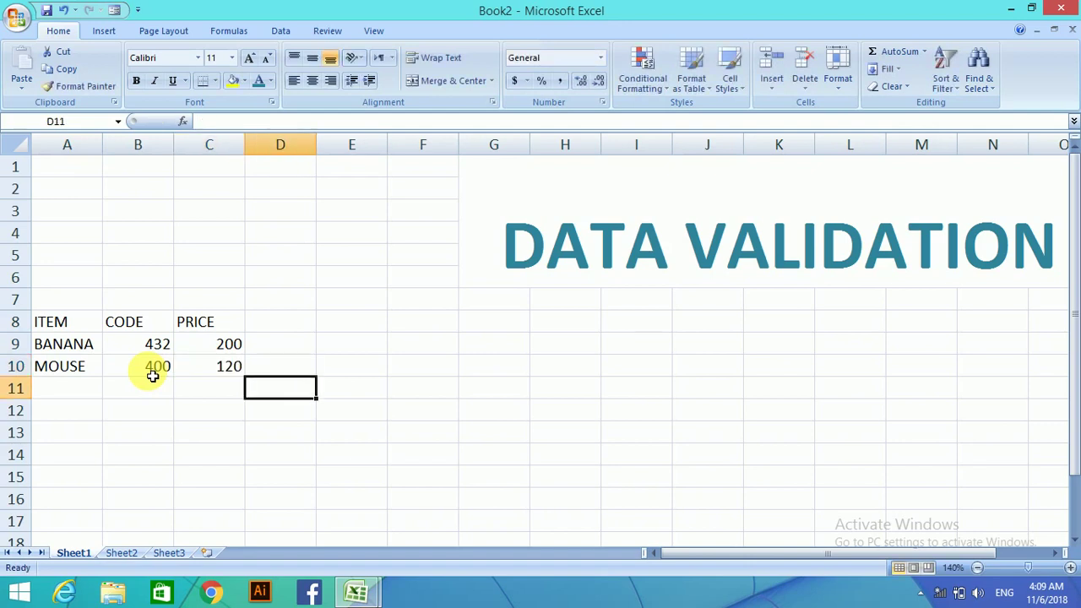
key("Left")
key("Left")
key("Left")
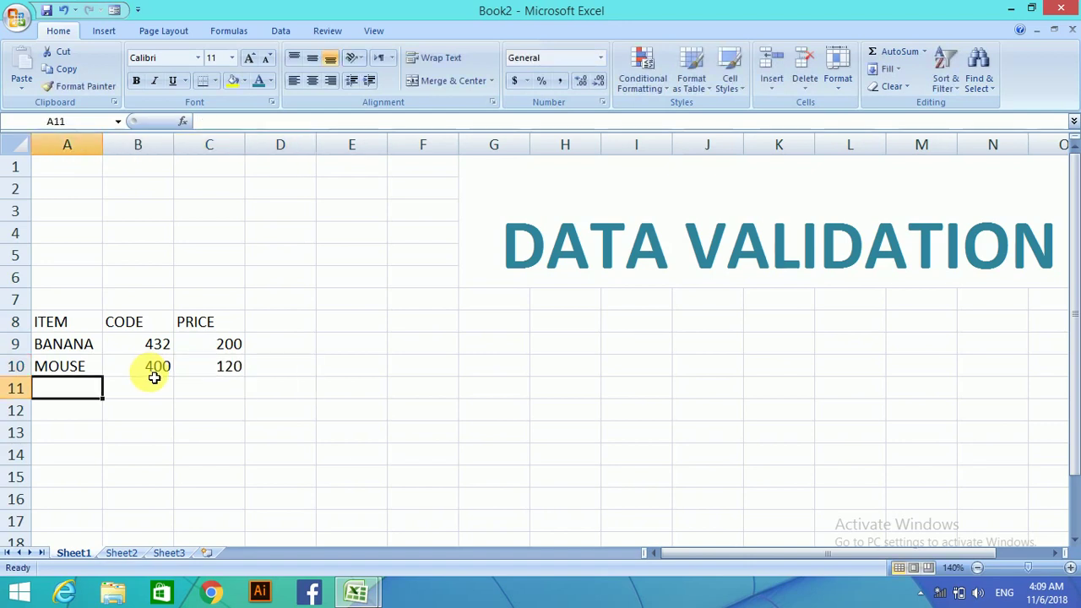
type("KEYB")
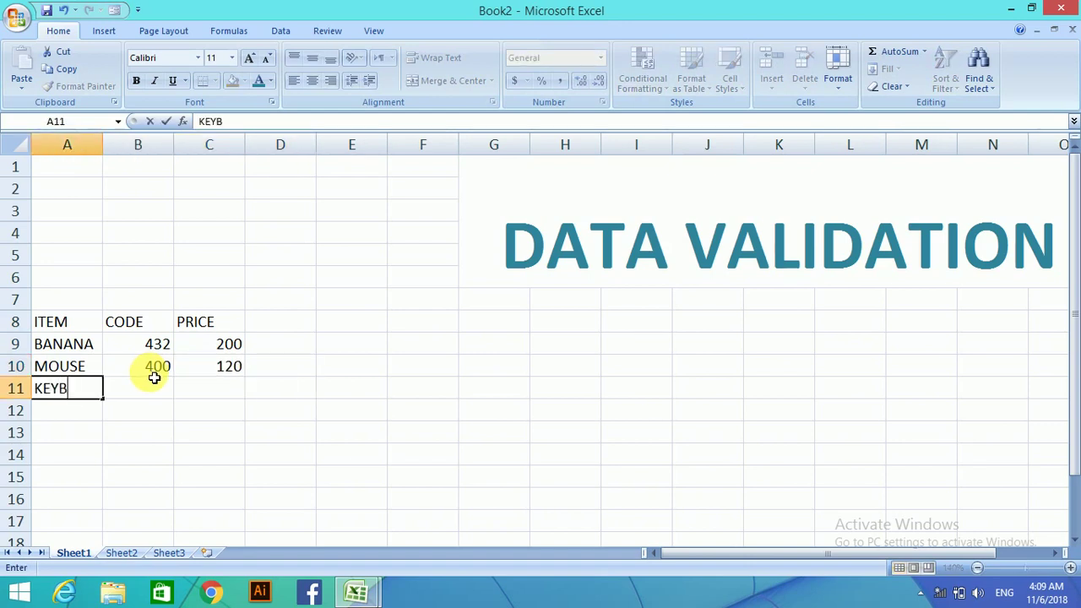
type("OARD")
key("Tab")
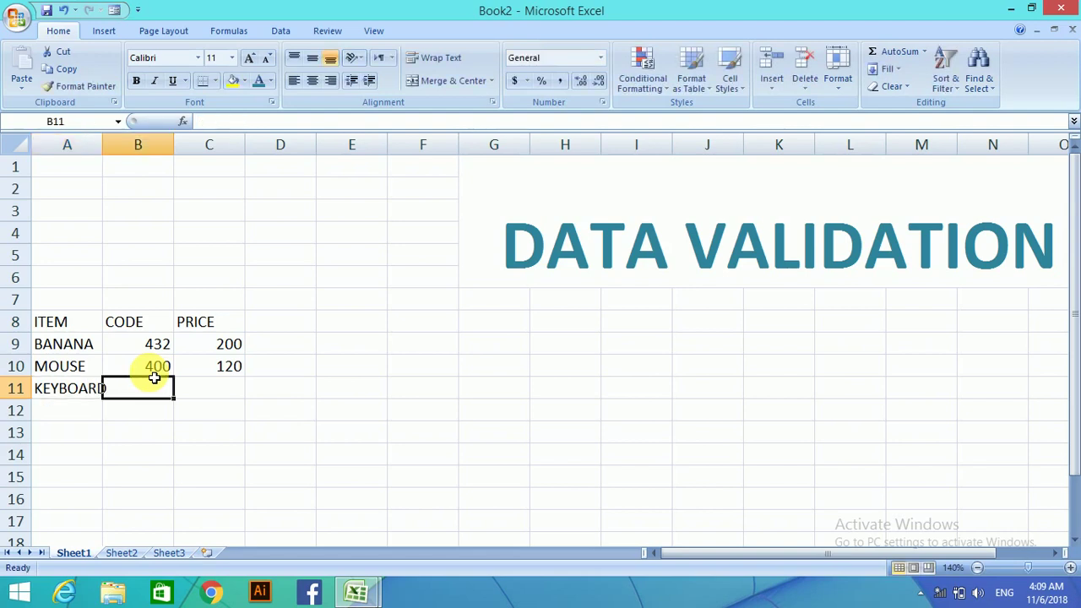
type("123")
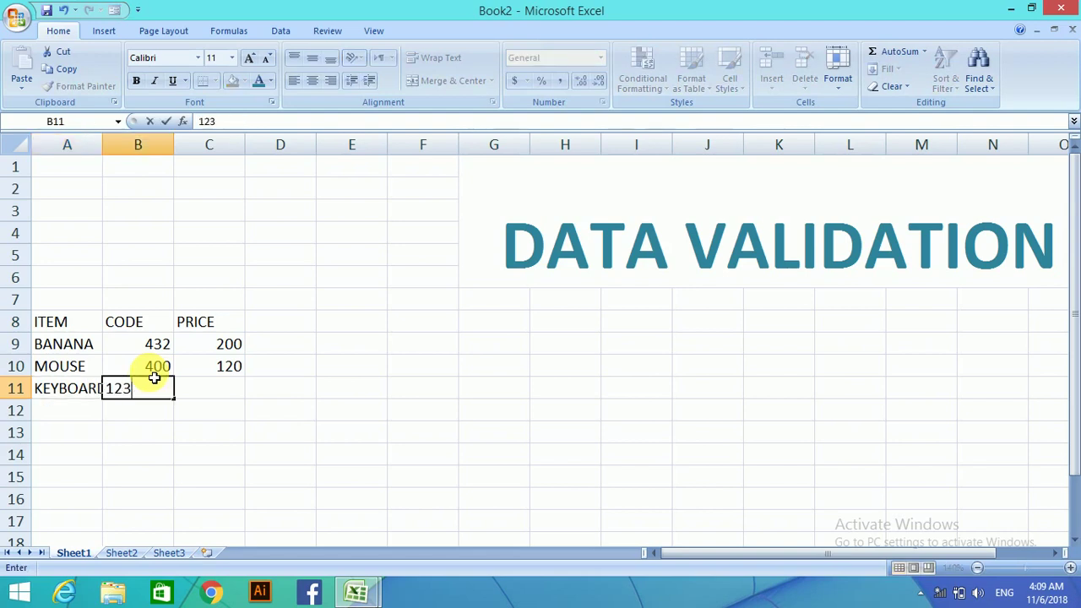
key("Tab")
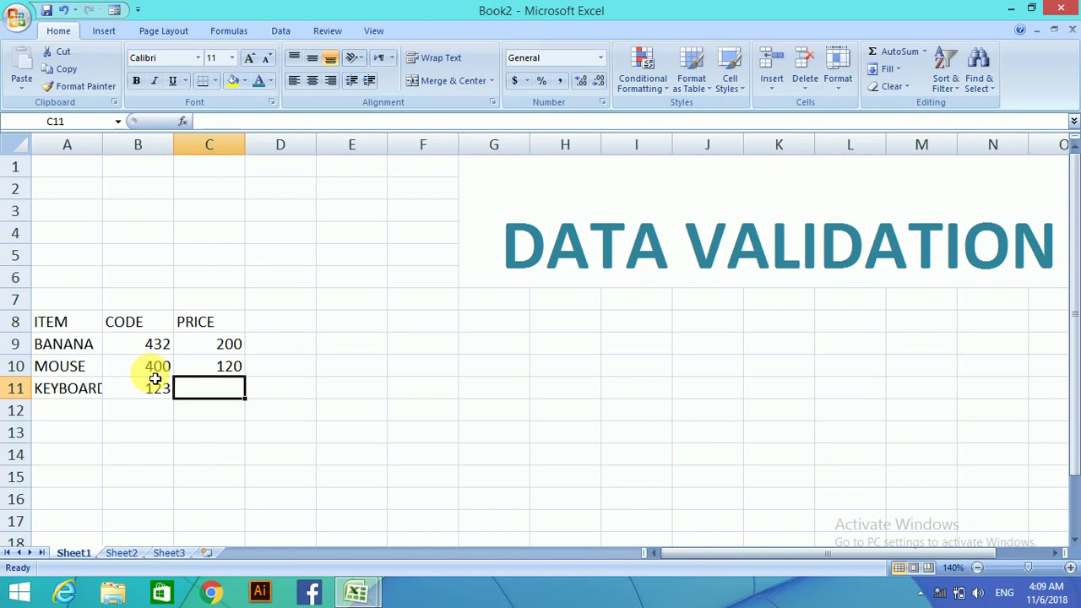
type("87")
key("BackSpace")
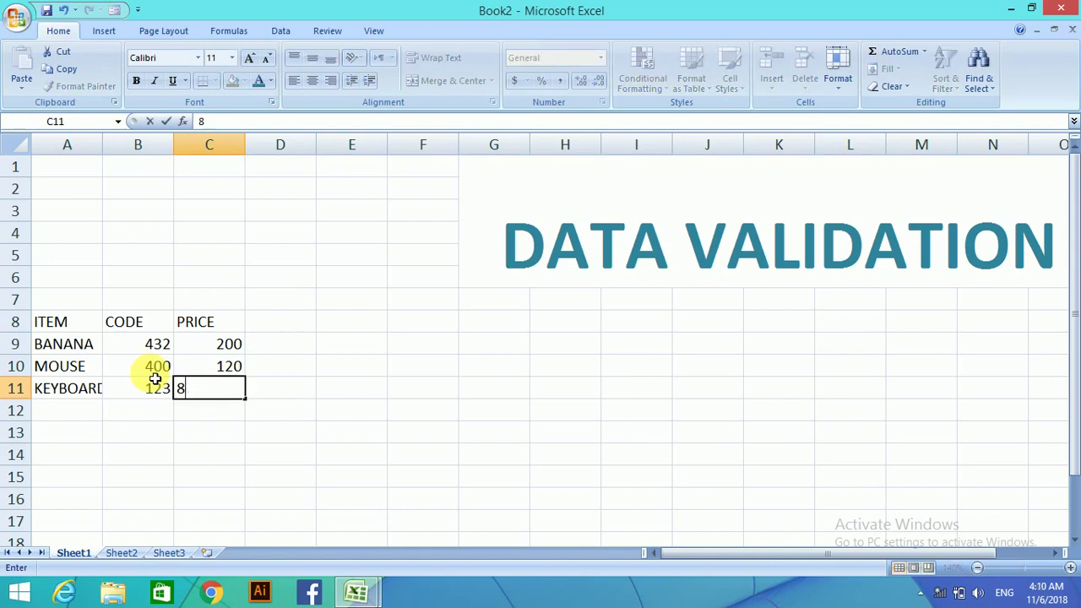
type("00")
key("Return")
- Add ORANGE with code 303 in row 12, correcting its price to 80
key("Left")
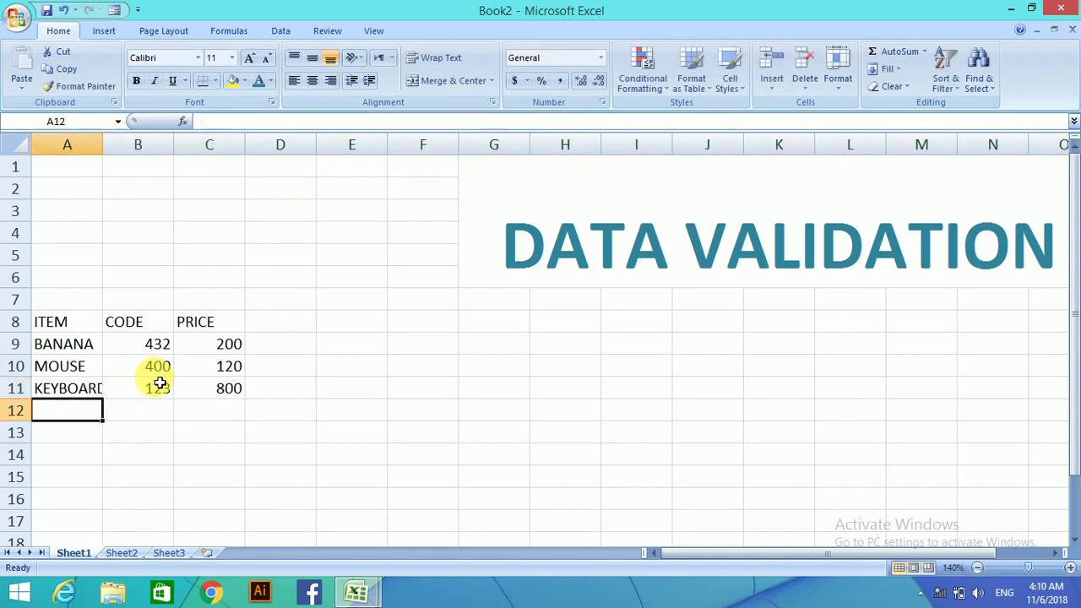
type("ORANG")
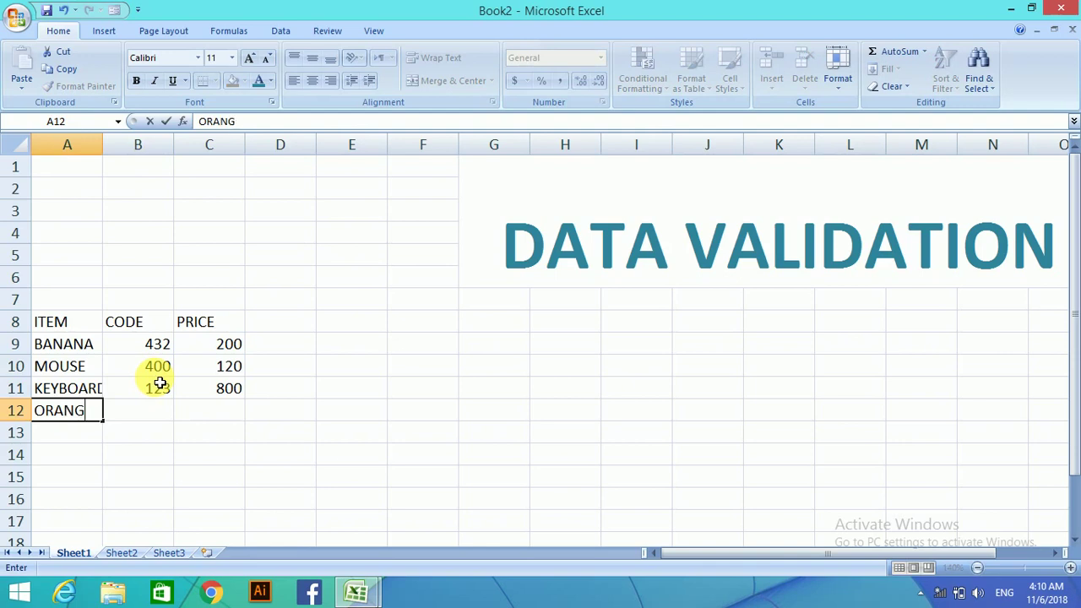
type("E")
key("Tab")
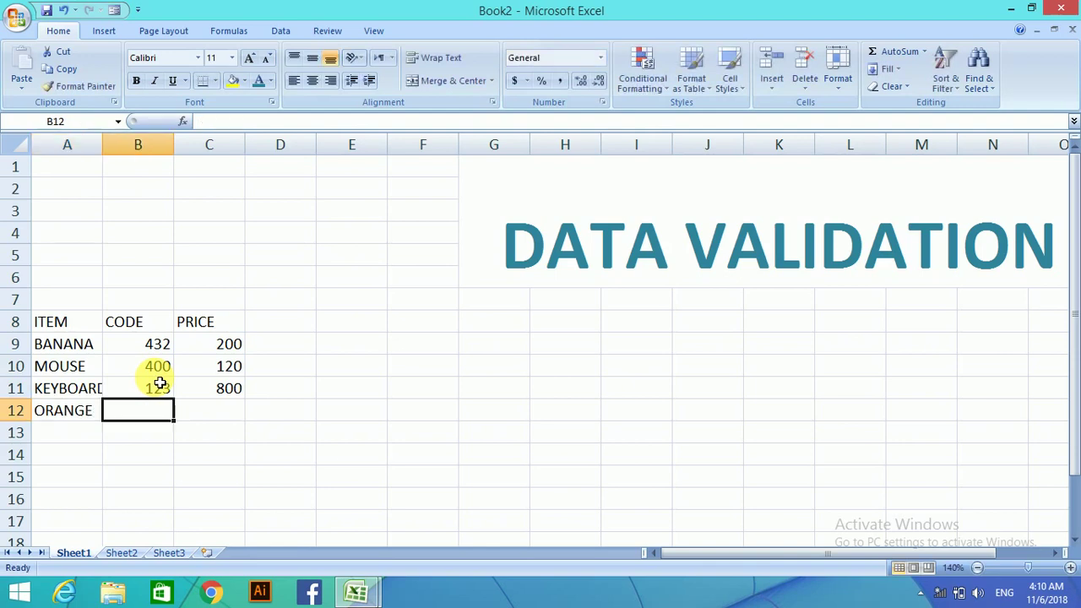
type("3")
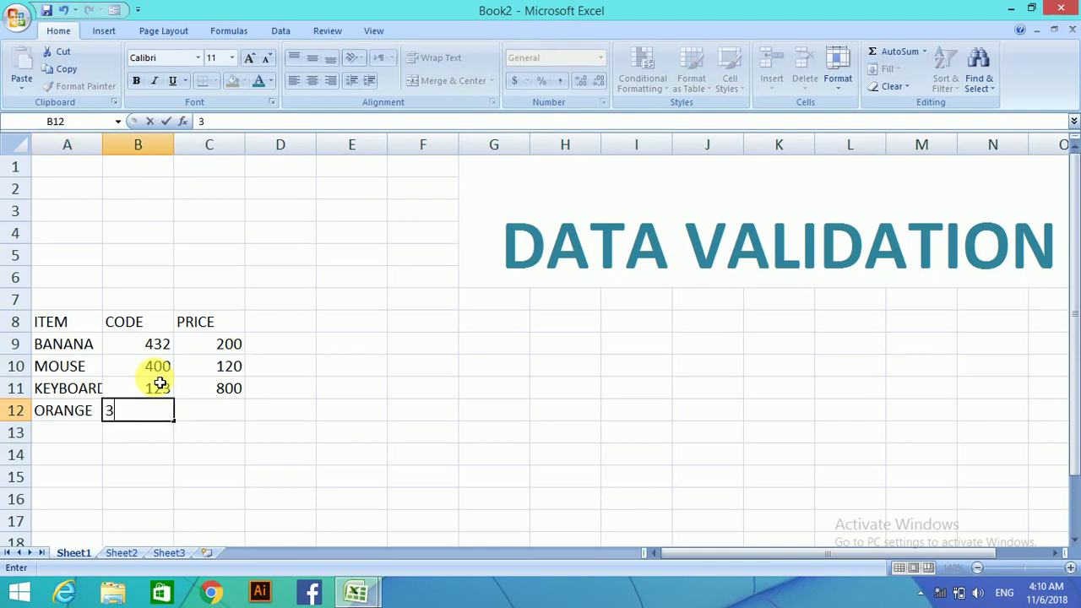
type("03")
key("Tab")
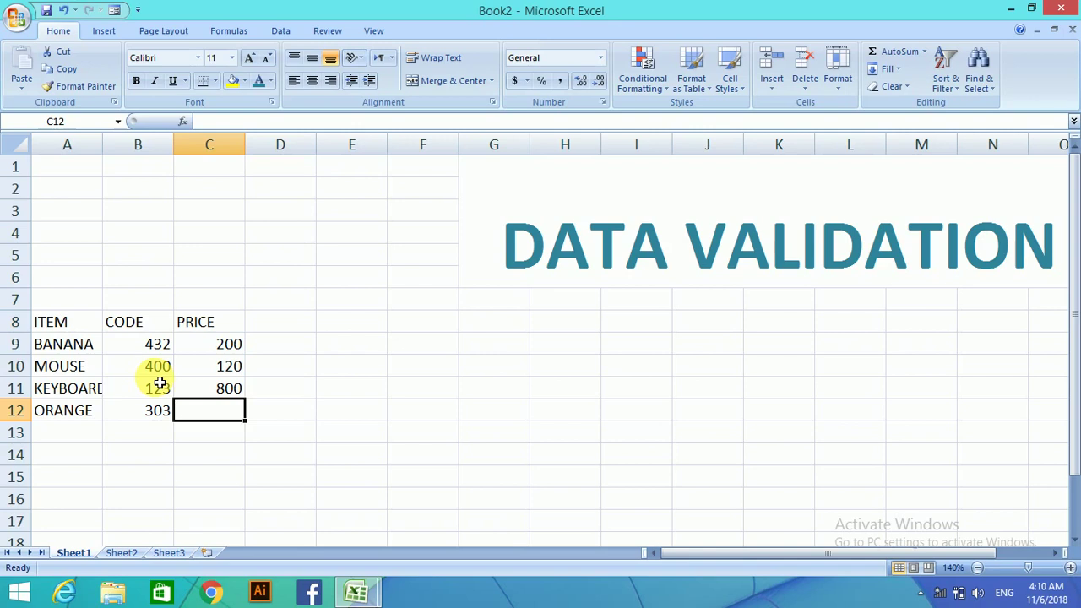
type("0")
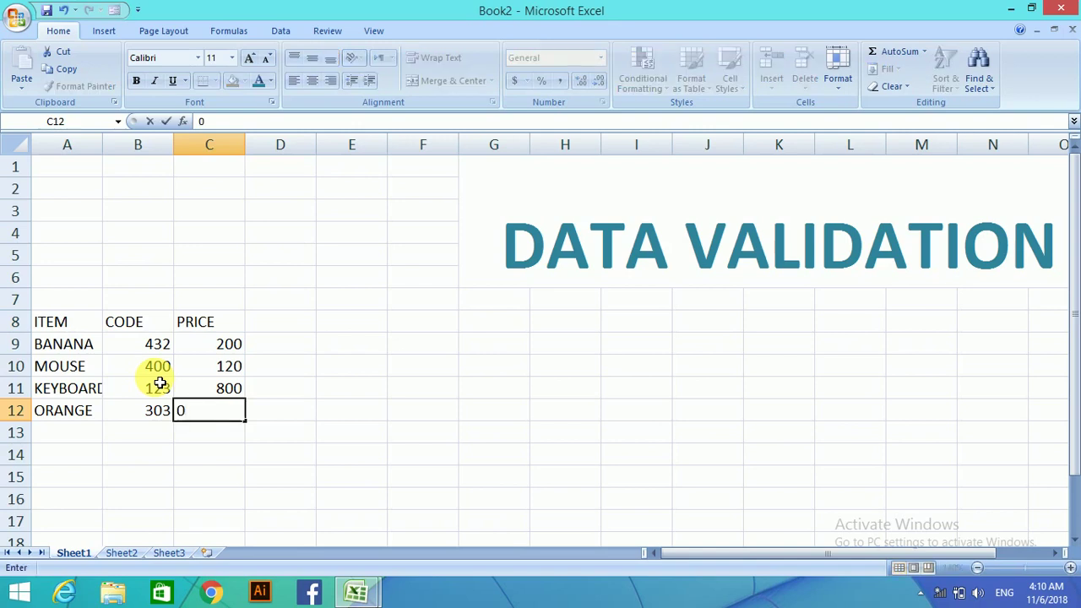
key("Return")
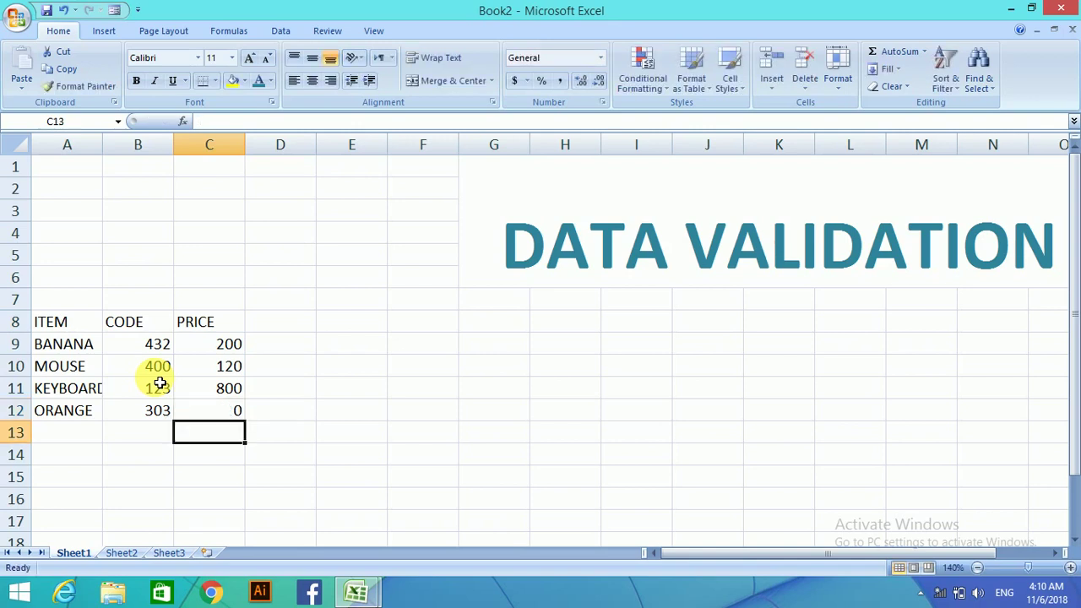
key("Up")
type("80")
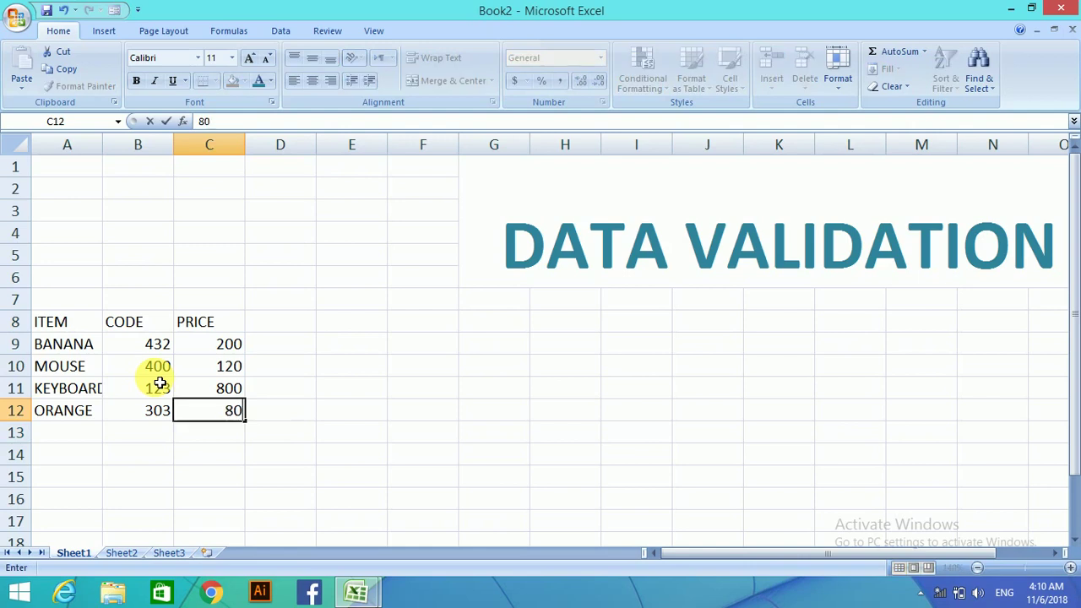
left_click(265, 349)
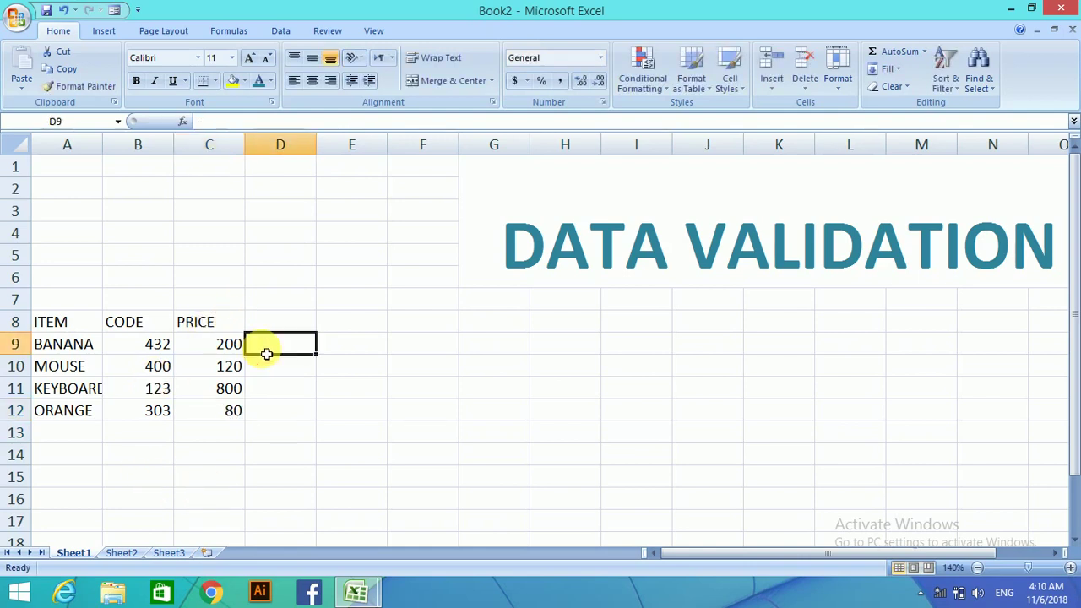
left_click(176, 554)
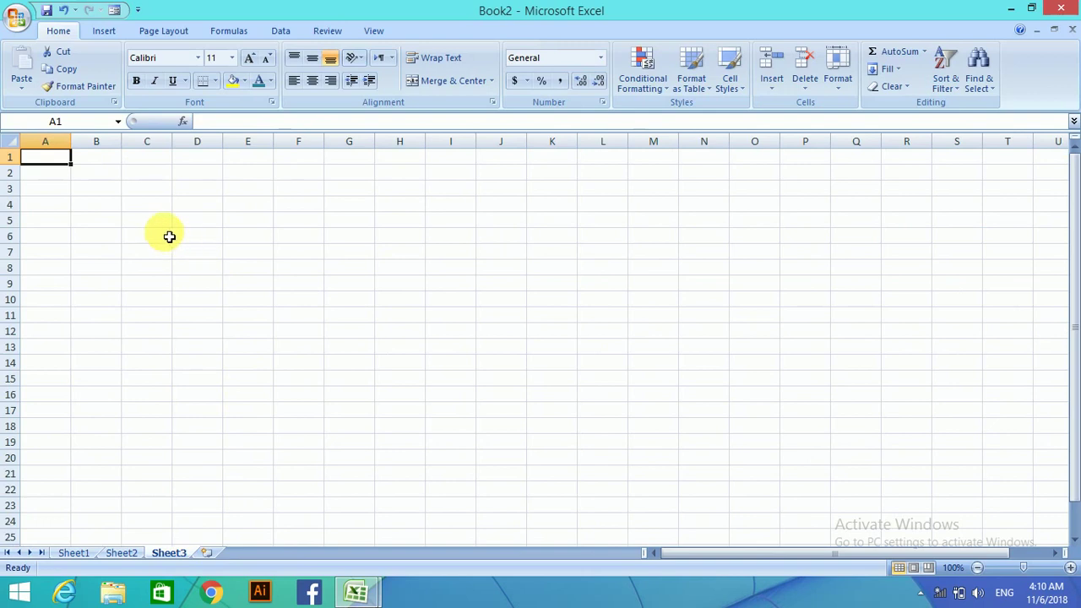
left_click(69, 178)
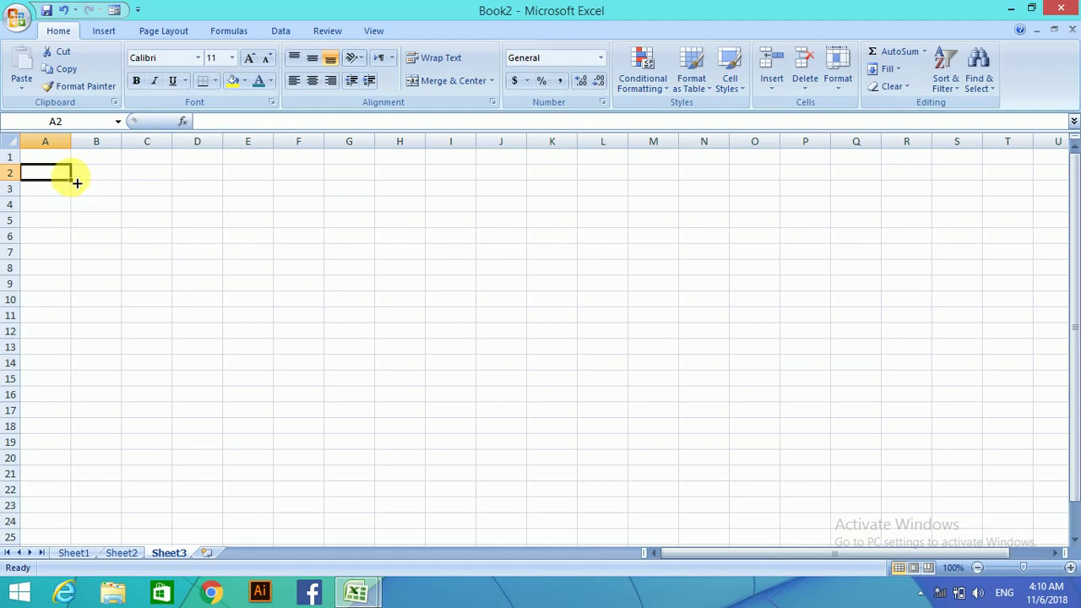
left_click(75, 554)
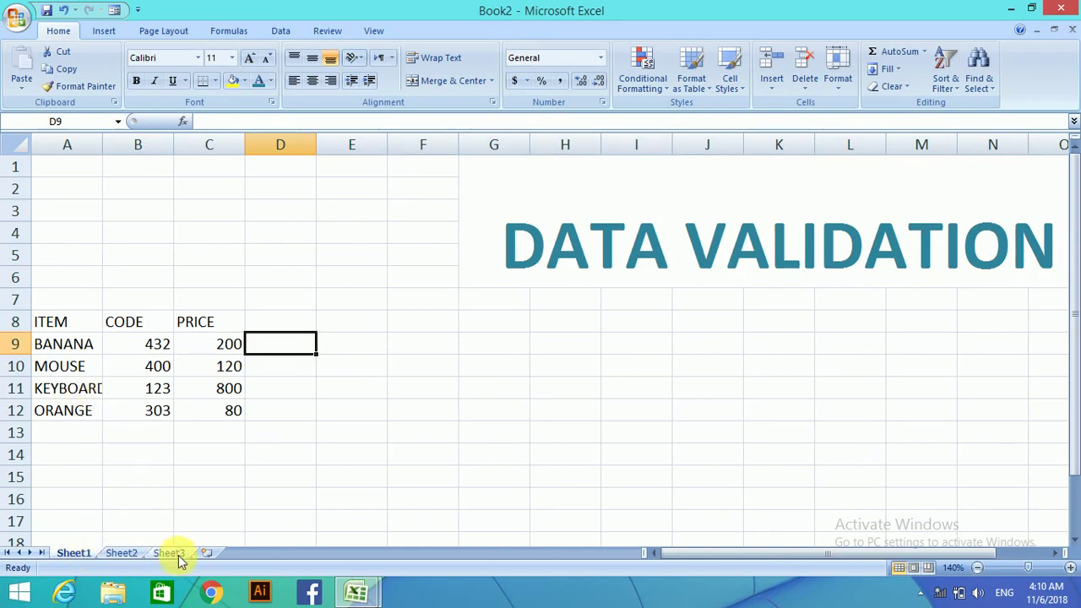
left_click(179, 555)
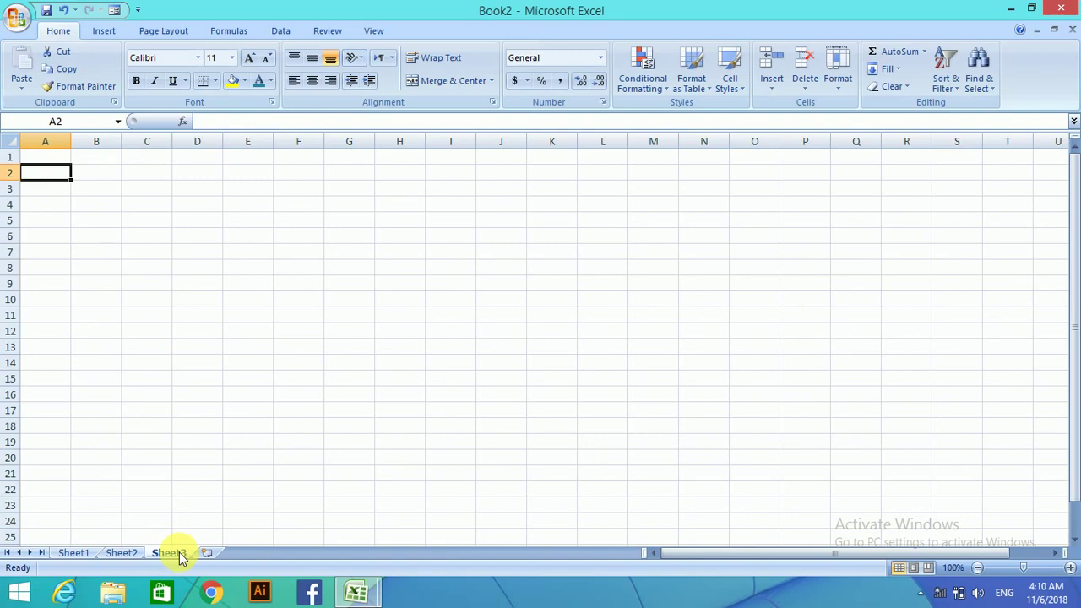
left_click(84, 554)
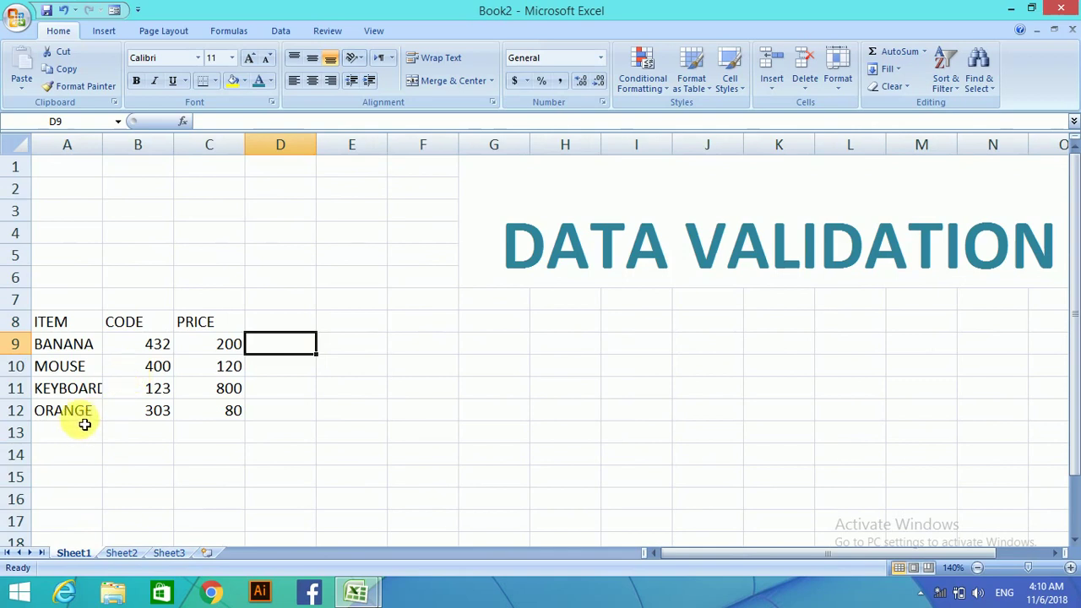
- Define the name SAMI for A9:A12 in Name Manager, then switch to Sheet3
left_click_drag(87, 420, 79, 343)
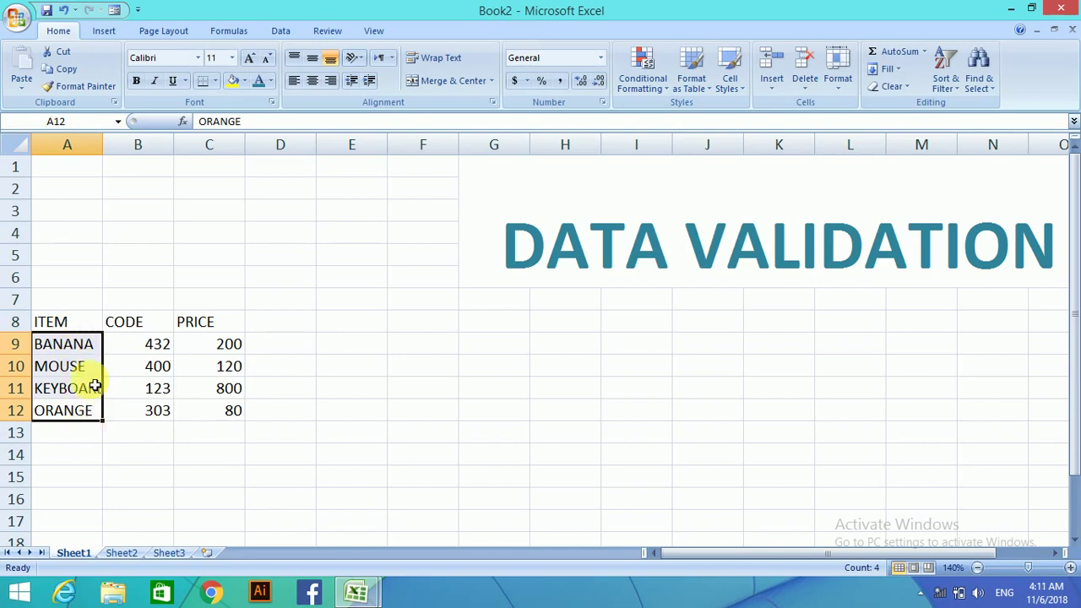
left_click(223, 32)
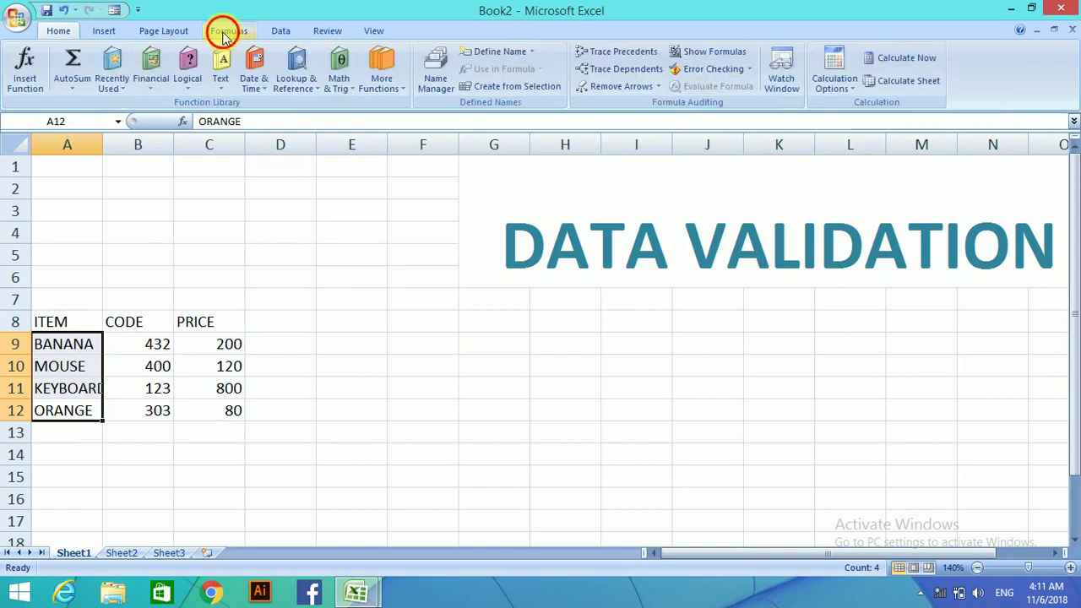
left_click(436, 76)
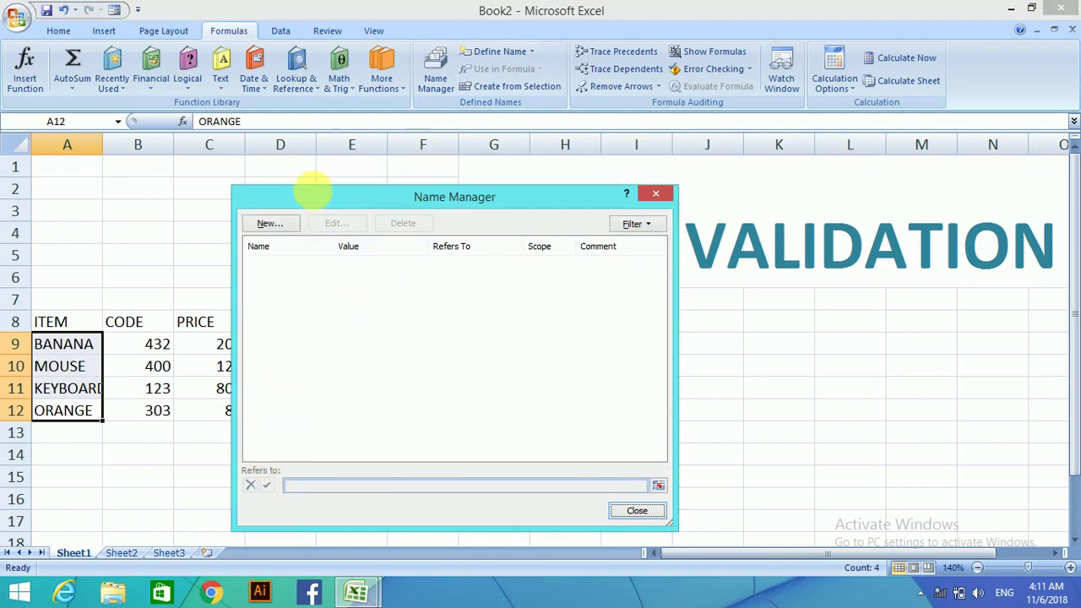
left_click(270, 224)
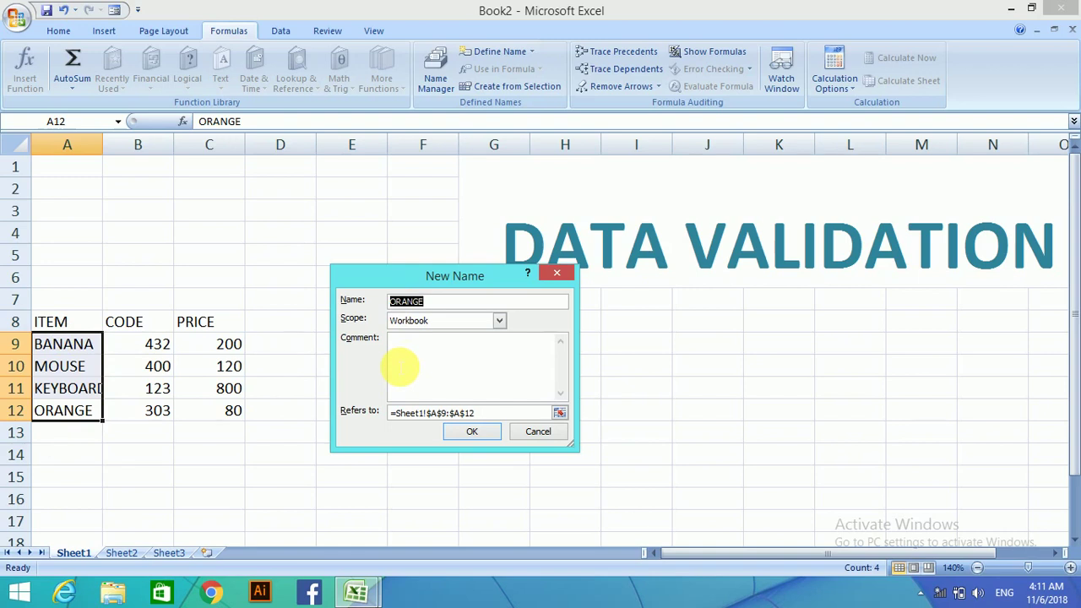
type("SAMI")
left_click(470, 437)
left_click(653, 513)
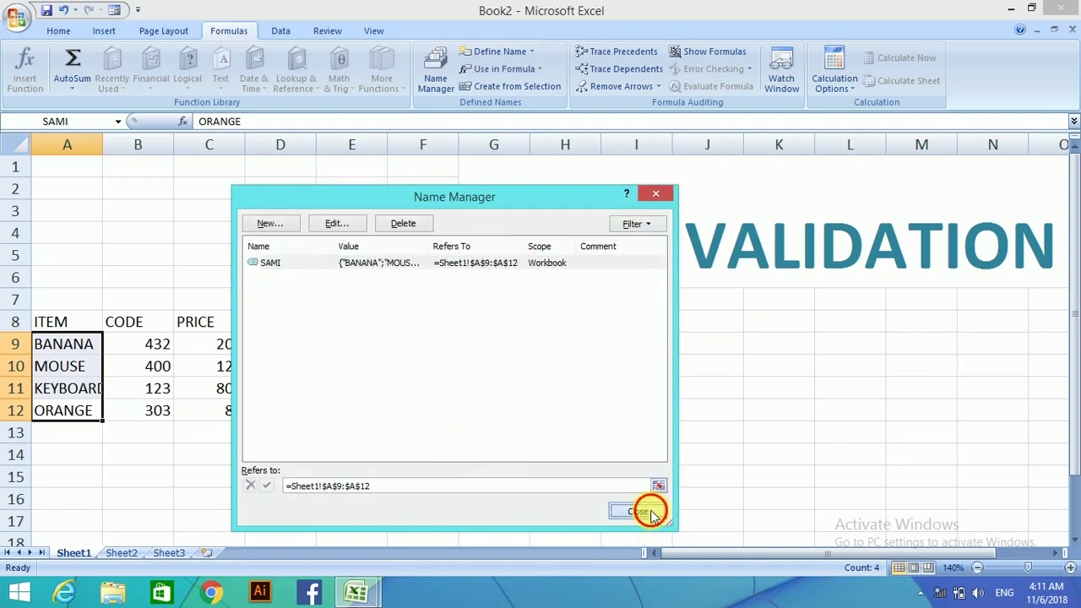
left_click(179, 551)
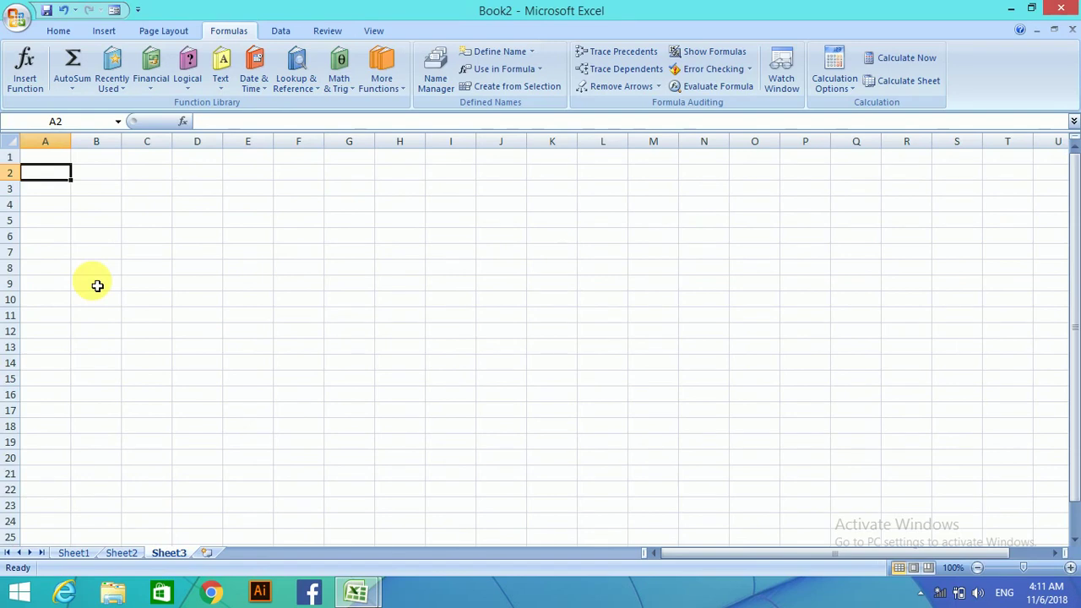
- Zoom Sheet3 to 140% and enter ITEM, CODE and PRICE in cells A2 to C2
left_click(1071, 568)
left_click(1070, 568)
left_click(1071, 568)
left_click(1070, 568)
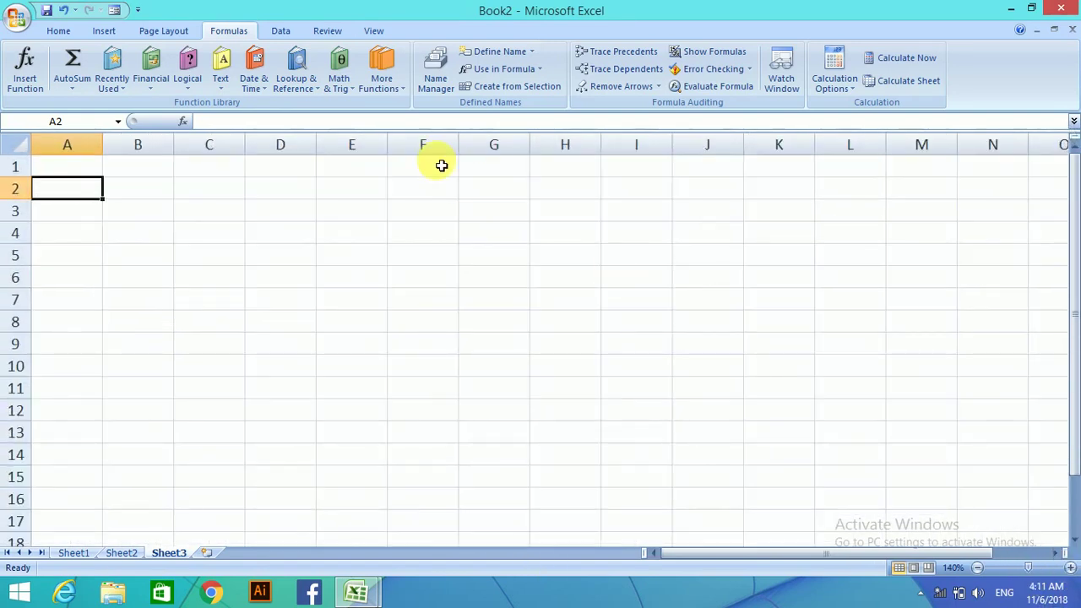
type("ITEM")
key("Tab")
type("CODE")
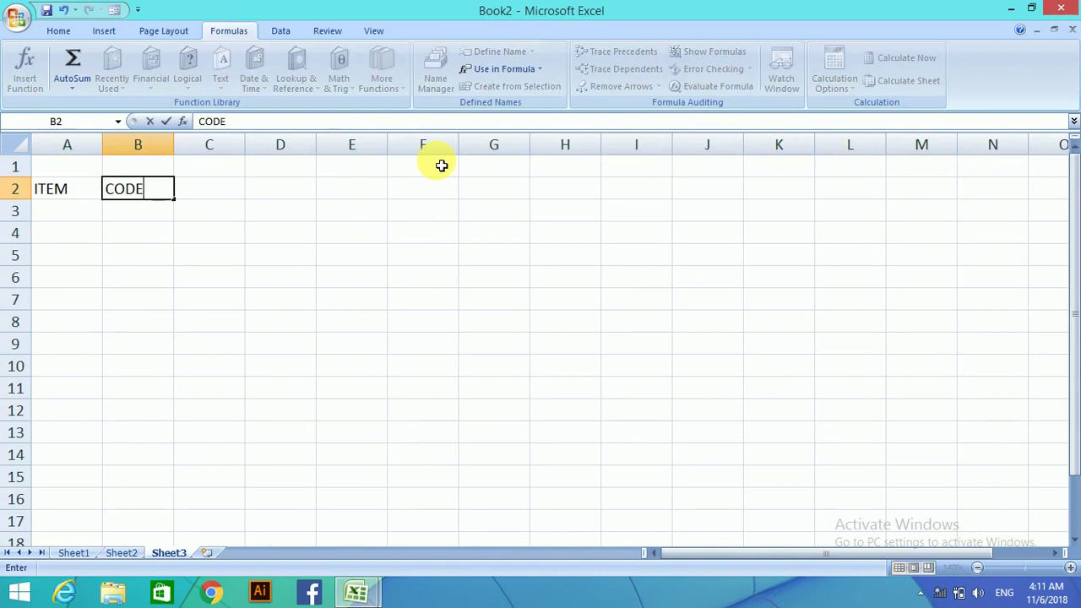
key("Tab")
type("PRICE")
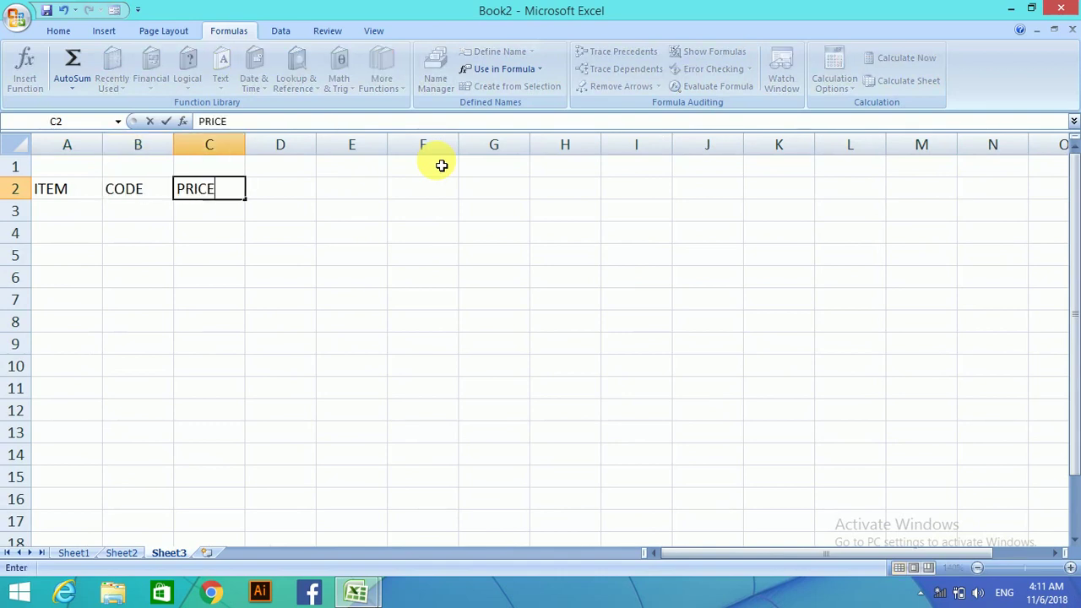
left_click(86, 217)
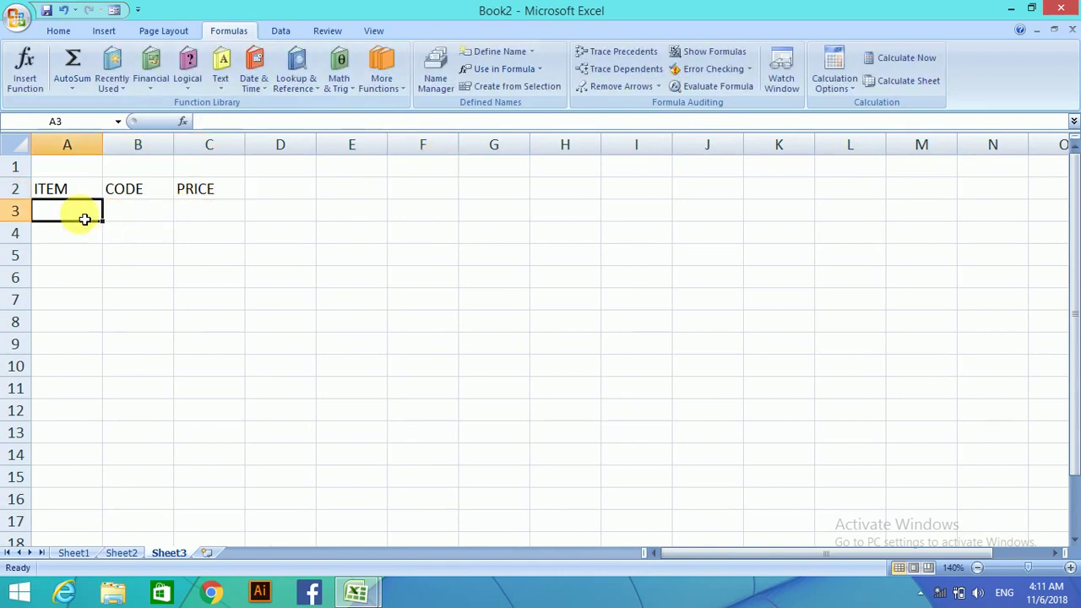
- Start a List data validation for A3, cancel it, and return to Sheet3 via Sheet1
left_click(282, 33)
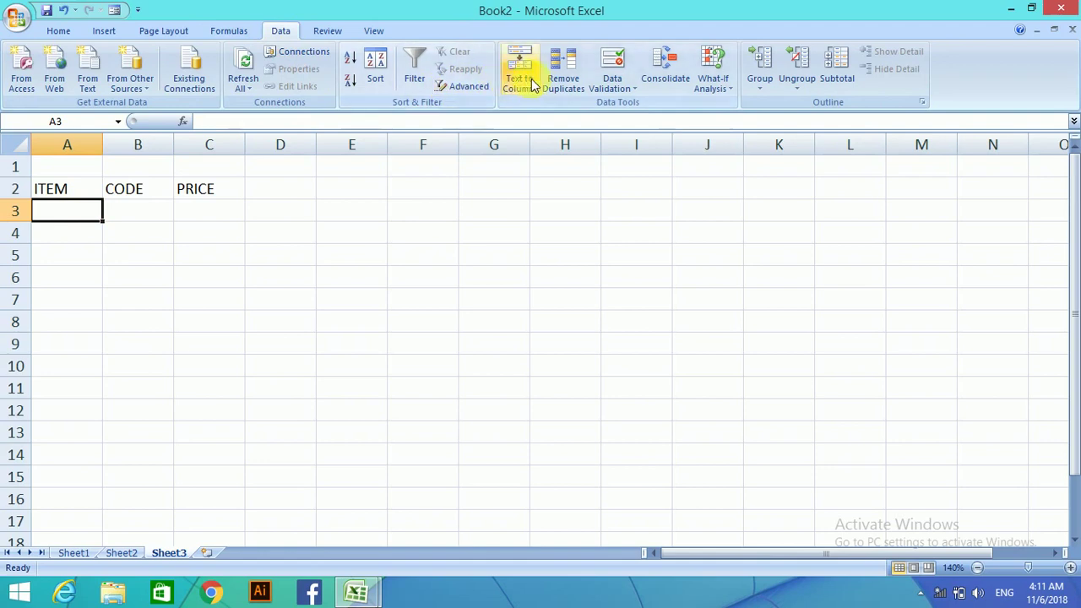
left_click(626, 96)
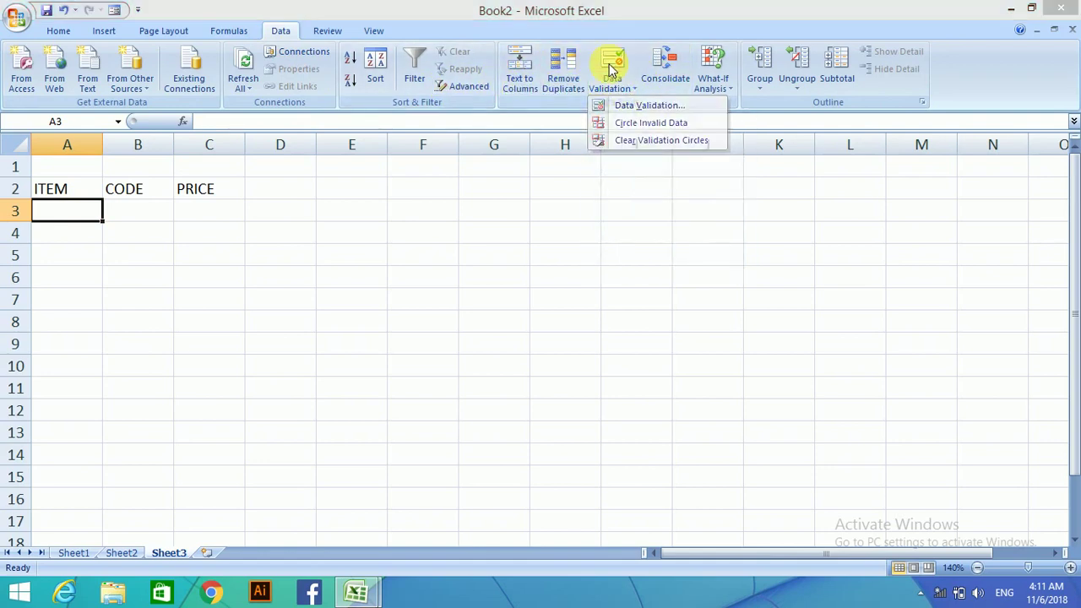
left_click(610, 70)
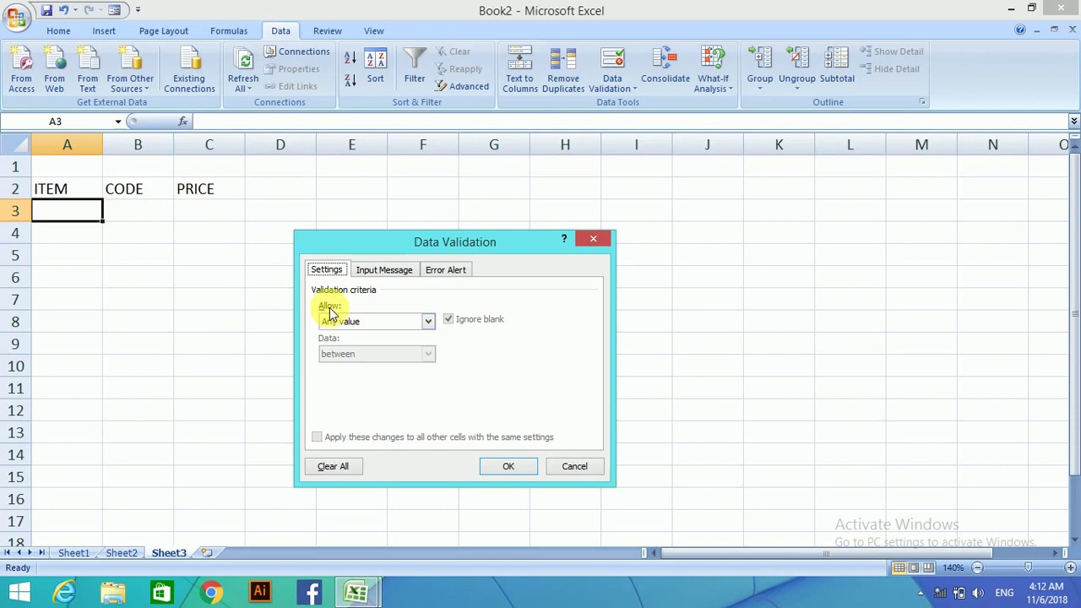
left_click(429, 323)
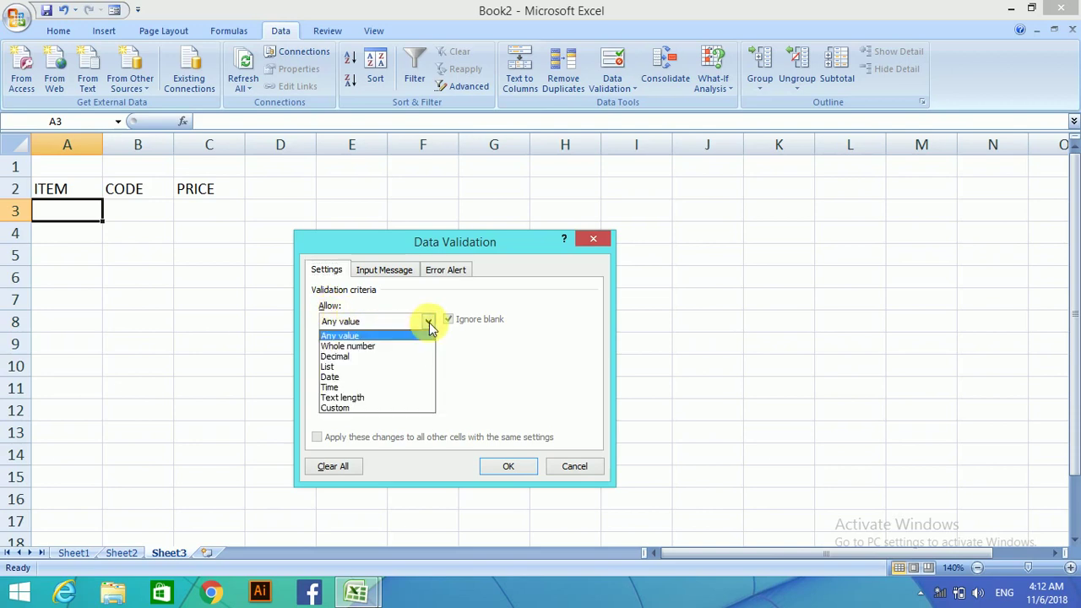
left_click(393, 368)
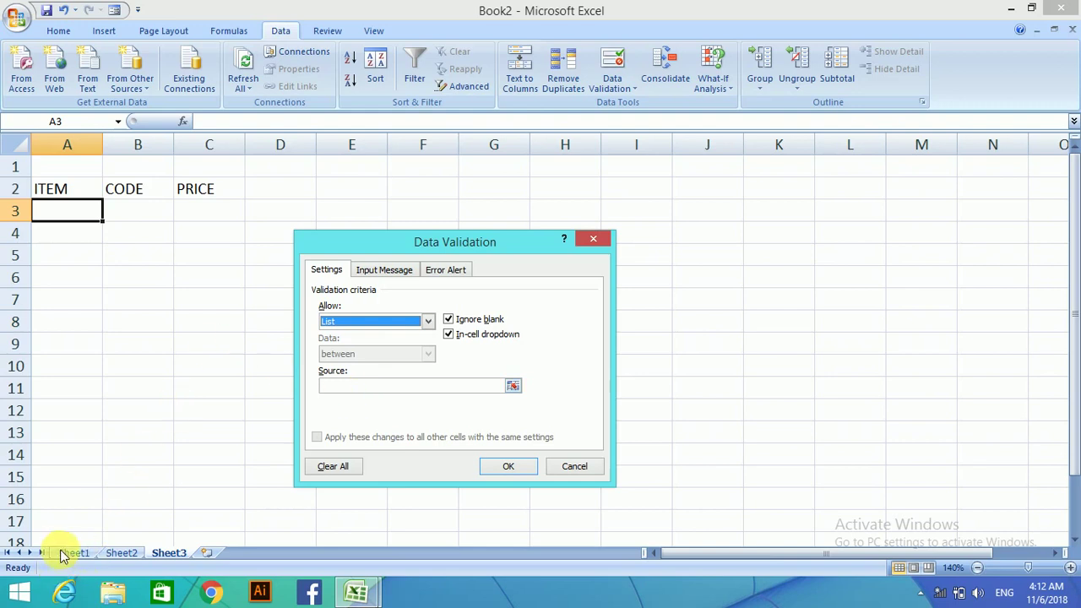
left_click(573, 465)
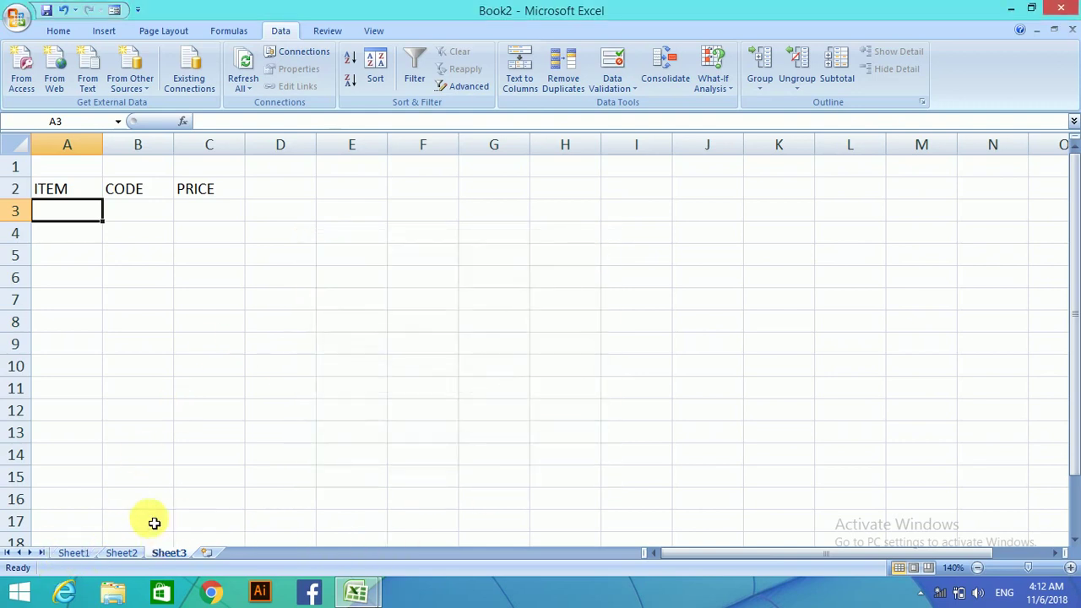
left_click(73, 553)
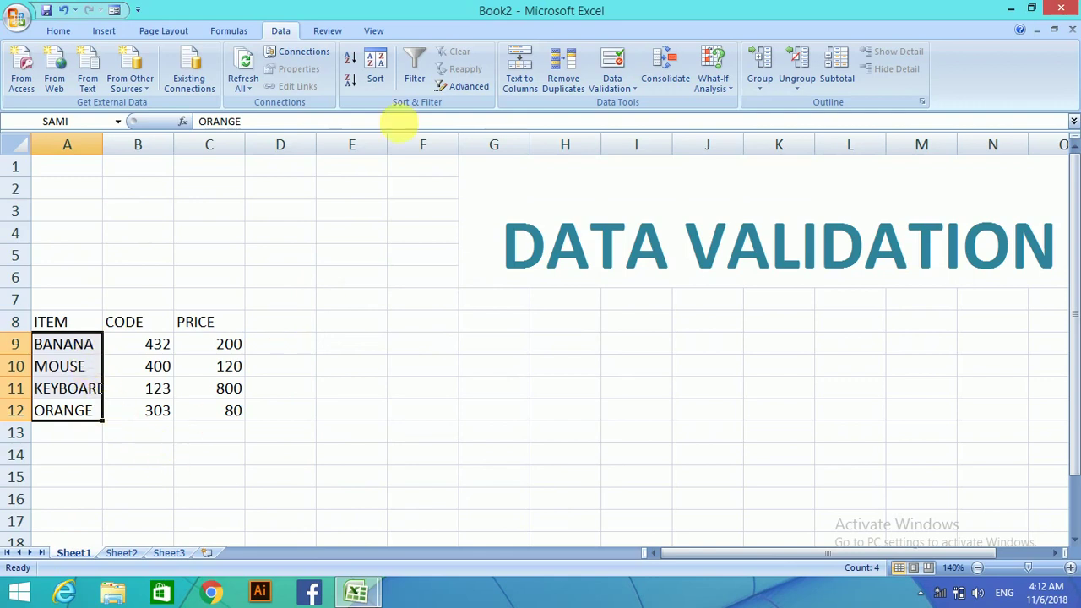
left_click(171, 552)
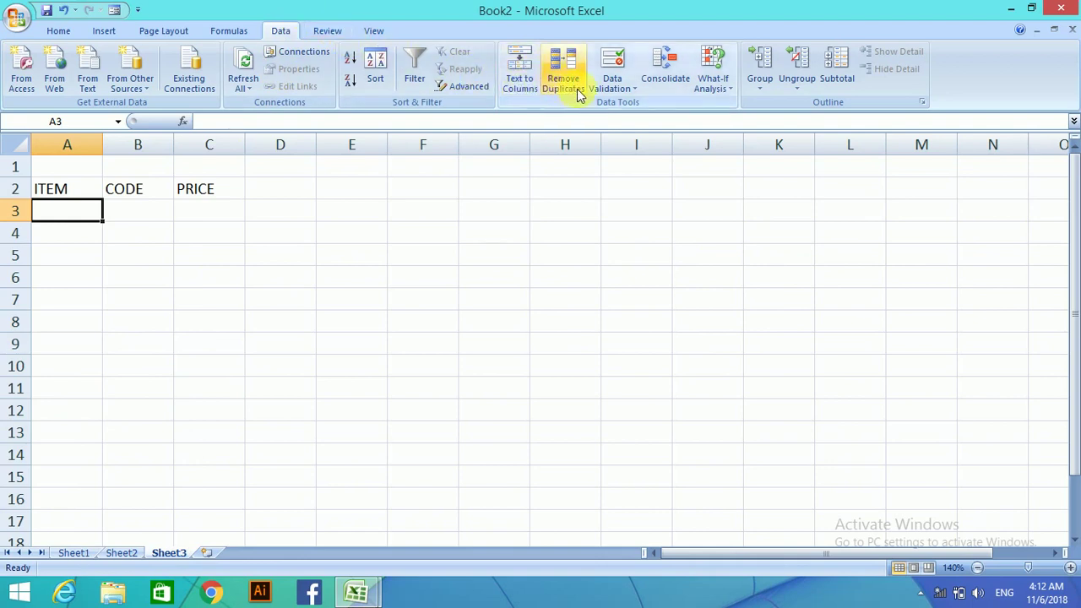
- Apply a List validation with source =SAMI to A3 and open its dropdown to check it
left_click(614, 66)
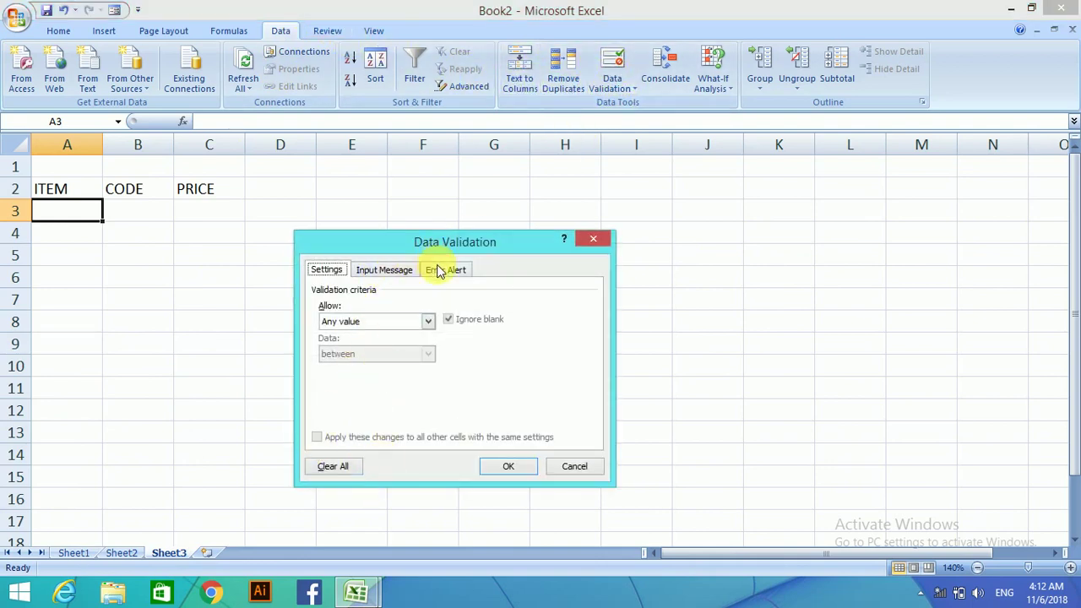
left_click(428, 321)
left_click(398, 366)
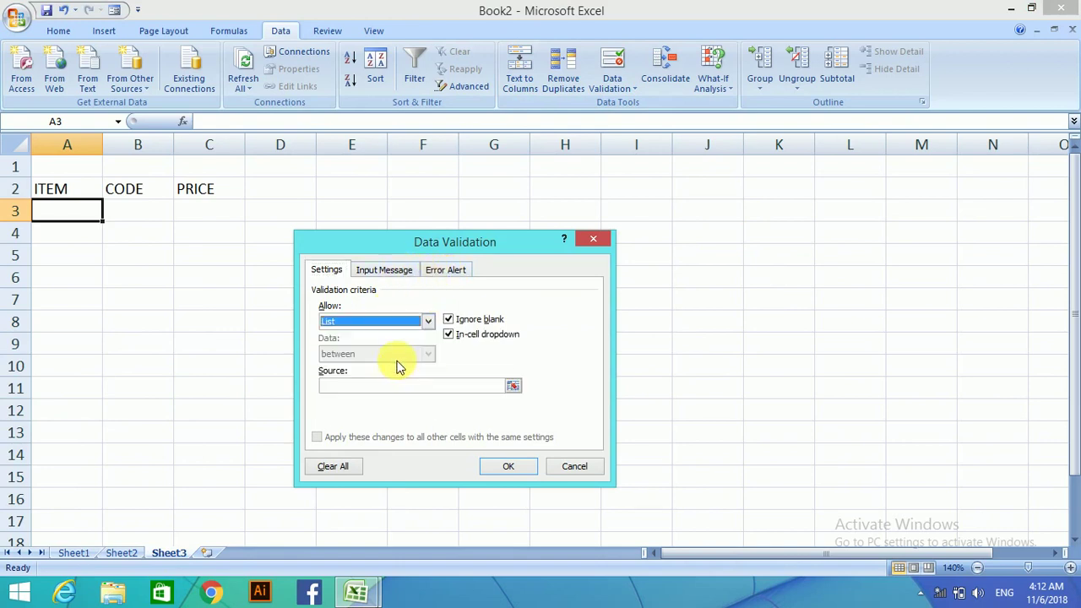
left_click(397, 388)
type("=SAMI")
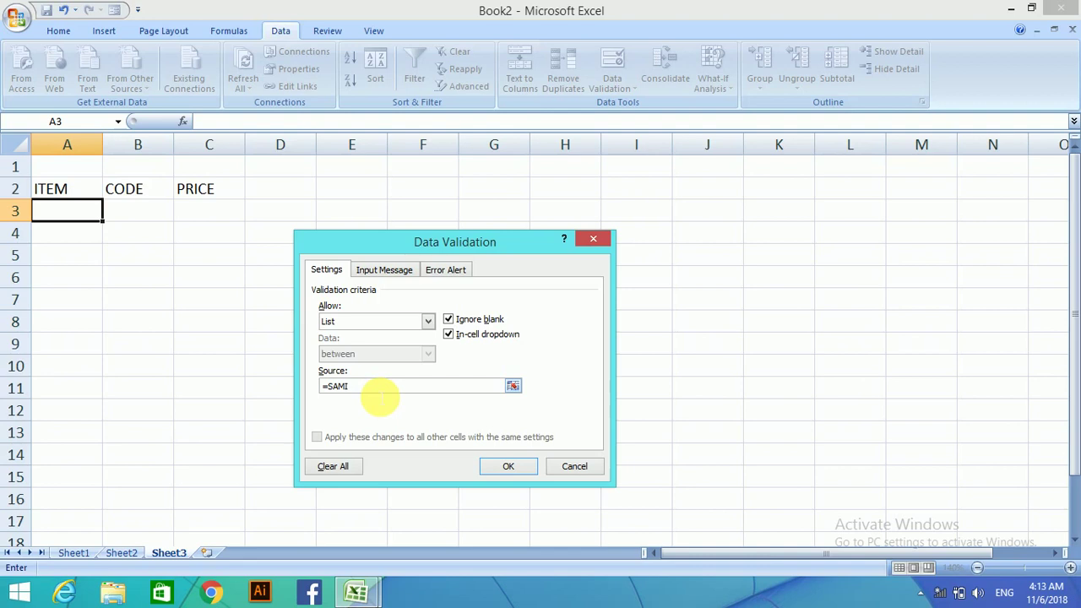
left_click(519, 475)
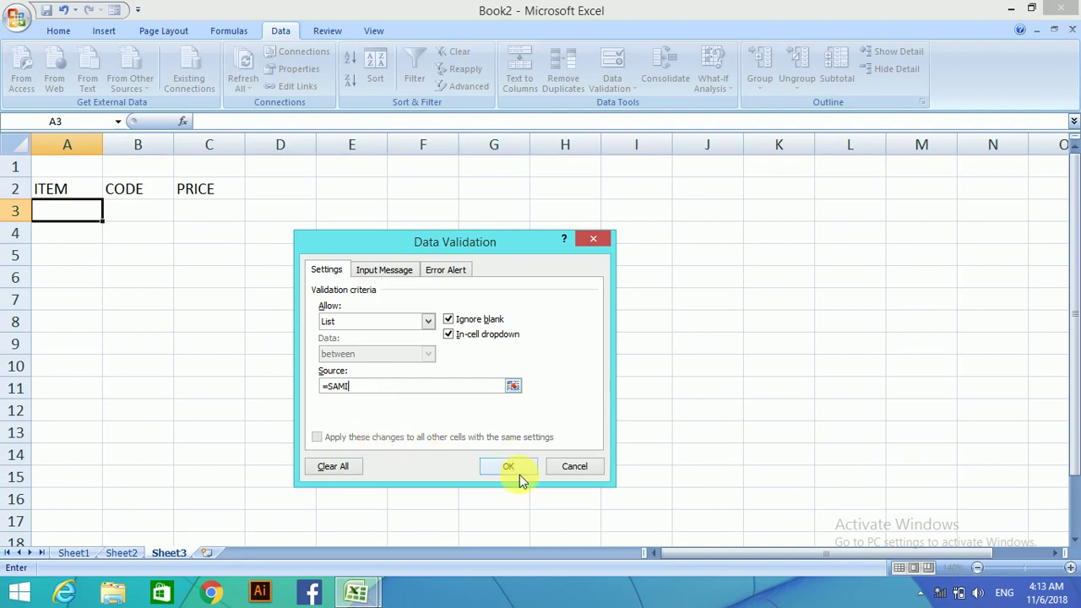
left_click(517, 467)
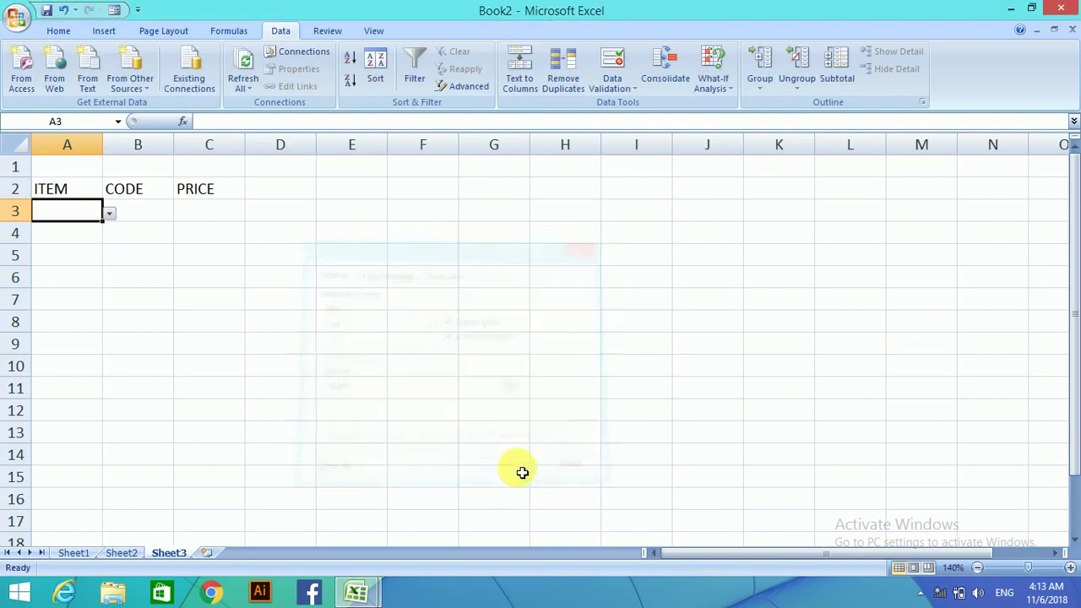
left_click(110, 213)
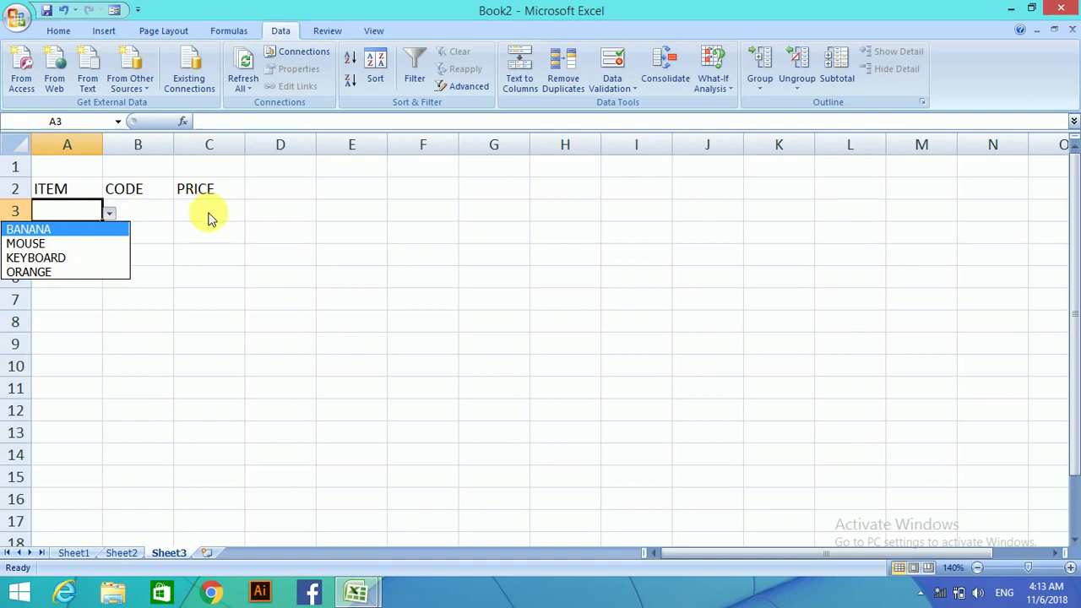
- Enter =VLOOKUP(A3,Sheet1!A8:C12,2,0) in B3 to fetch the item's code
left_click(131, 212)
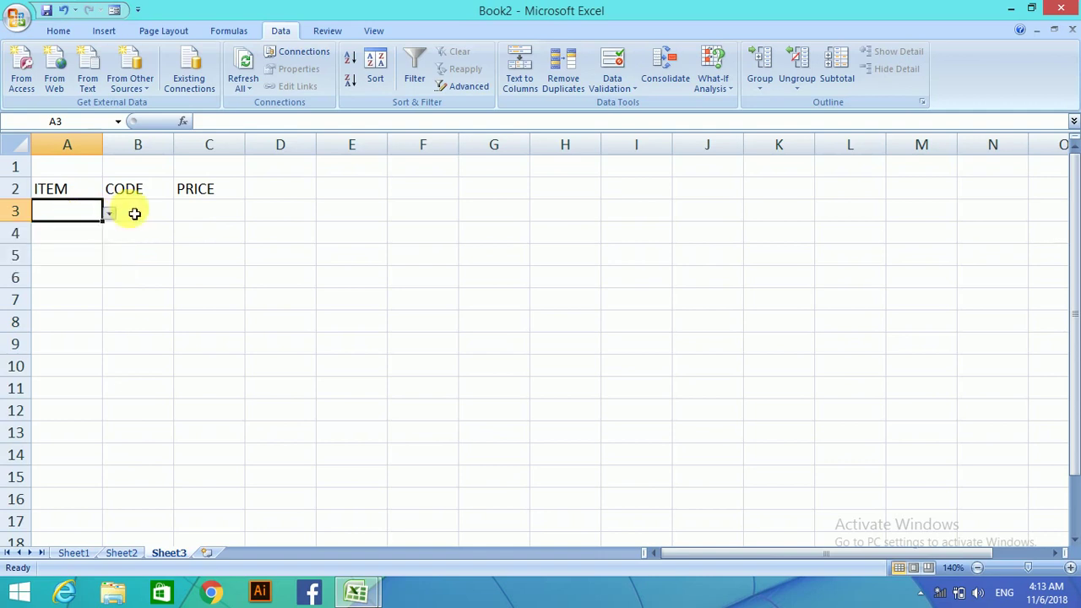
left_click(134, 215)
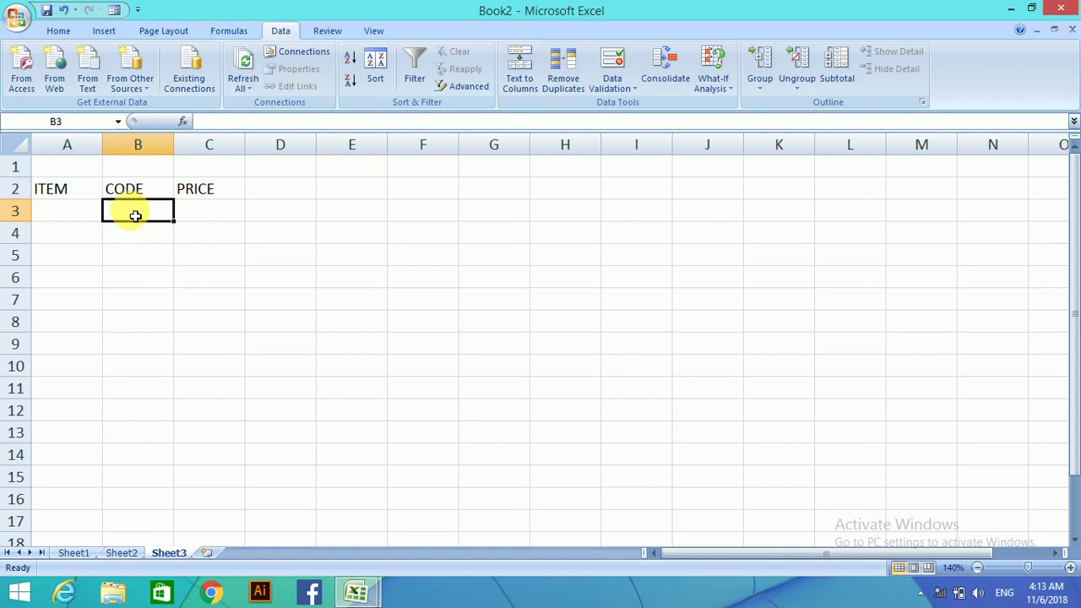
type("=")
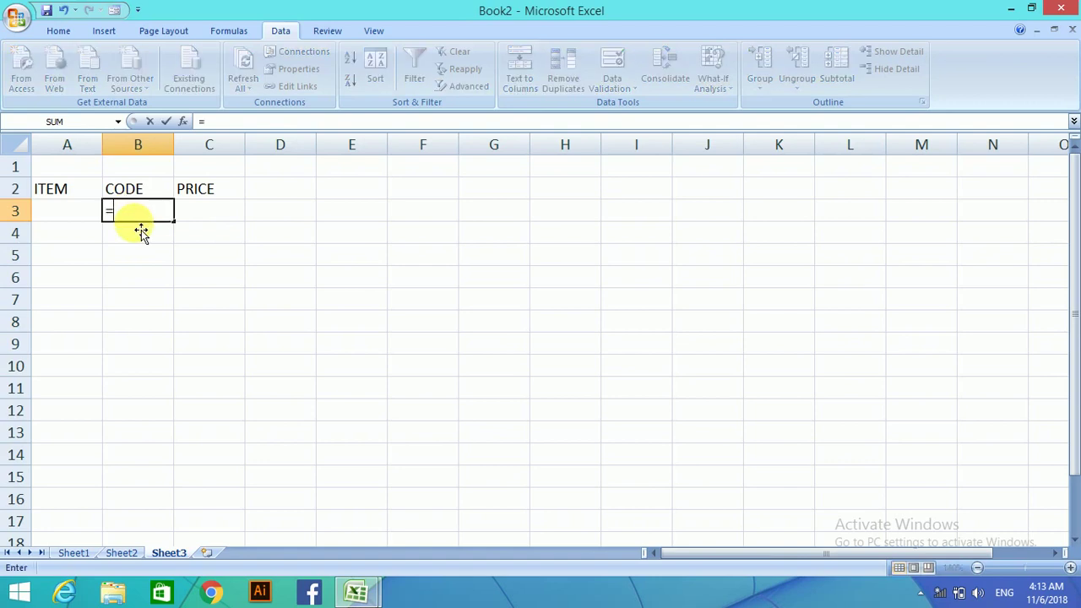
type("VLOOK")
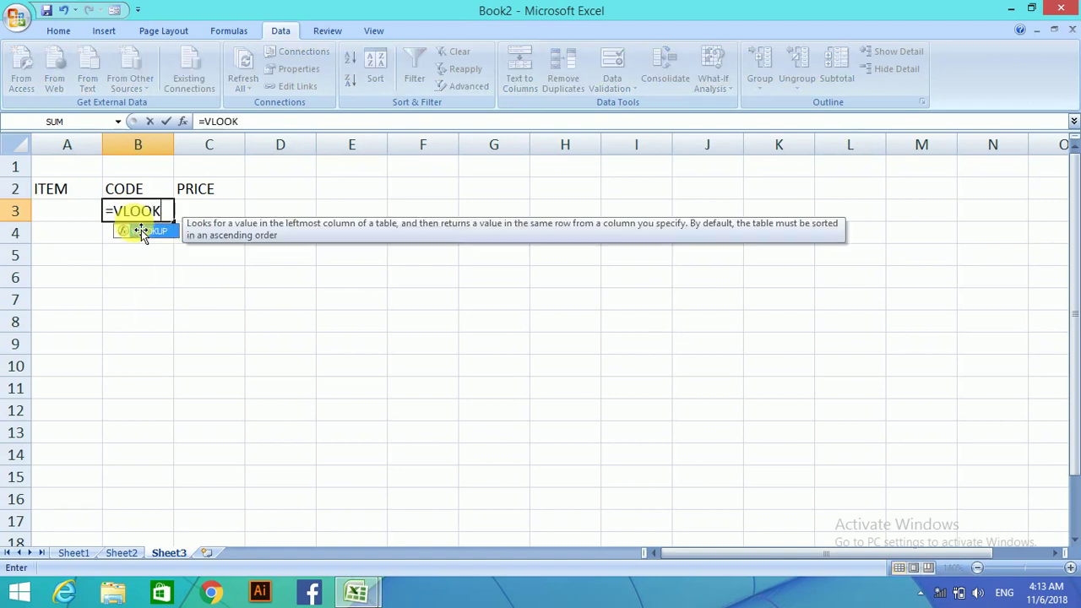
type("UP")
type("(")
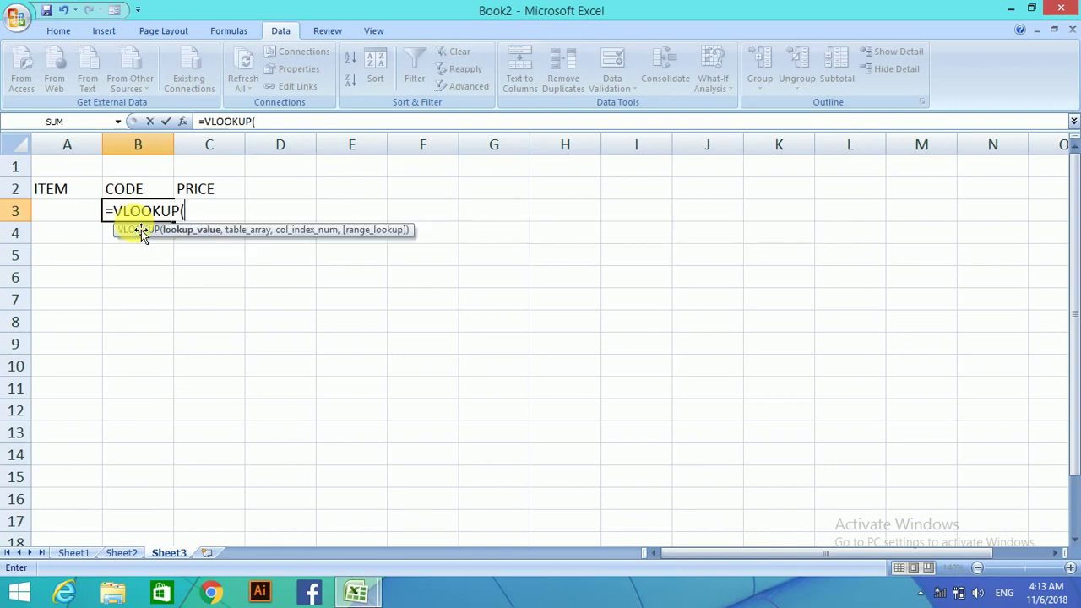
left_click(67, 220)
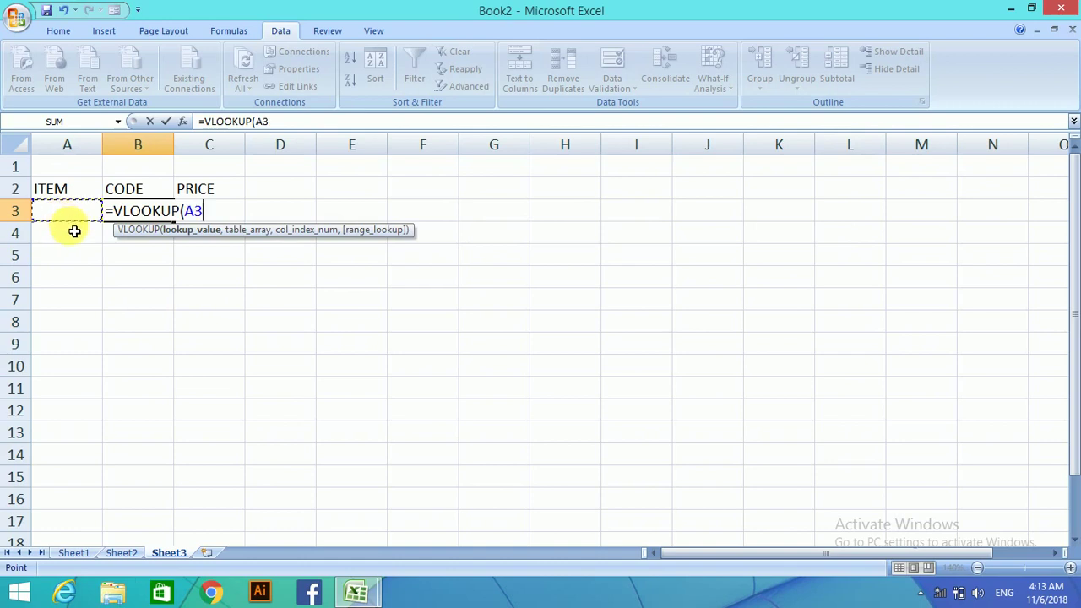
type(",")
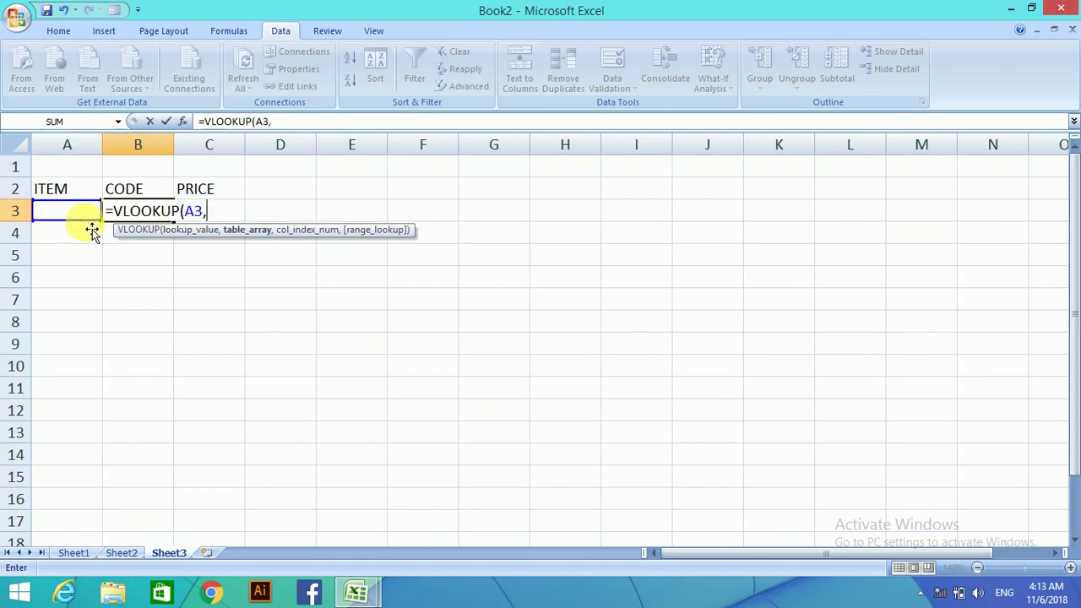
left_click(74, 553)
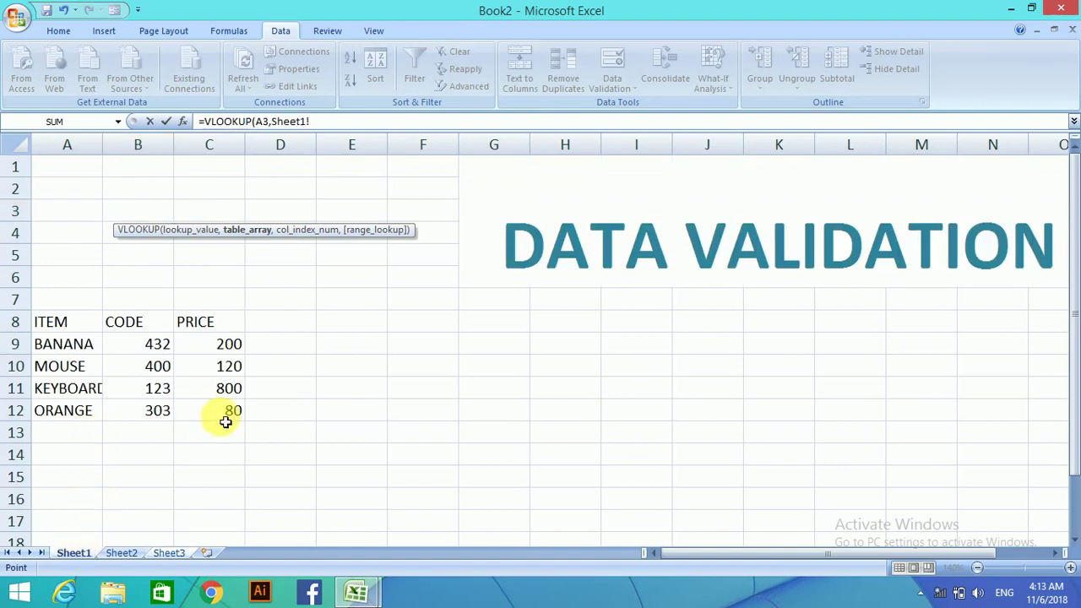
left_click_drag(244, 420, 51, 334)
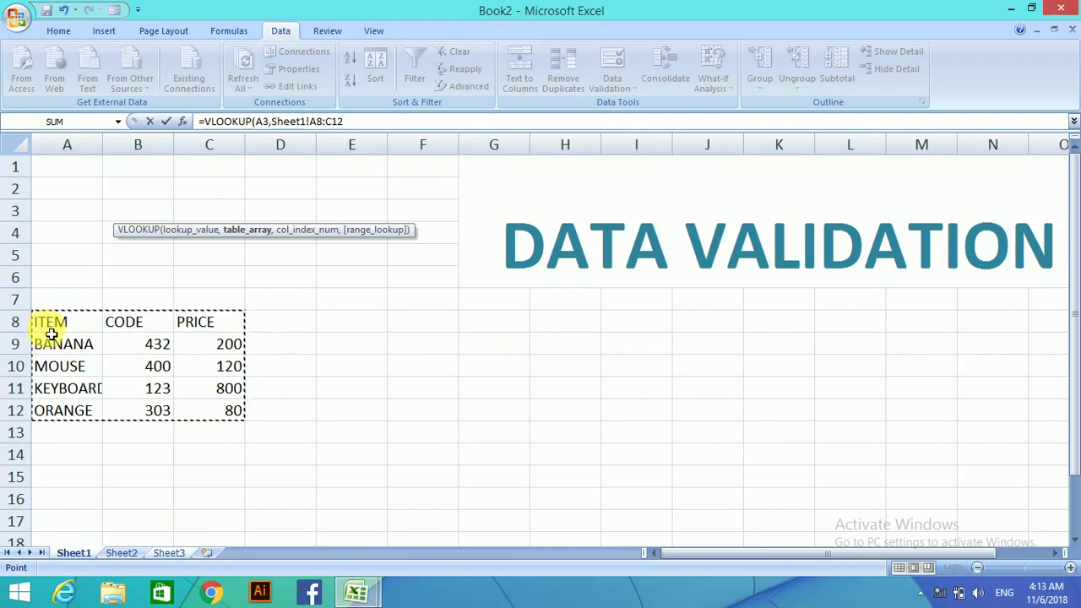
type(",")
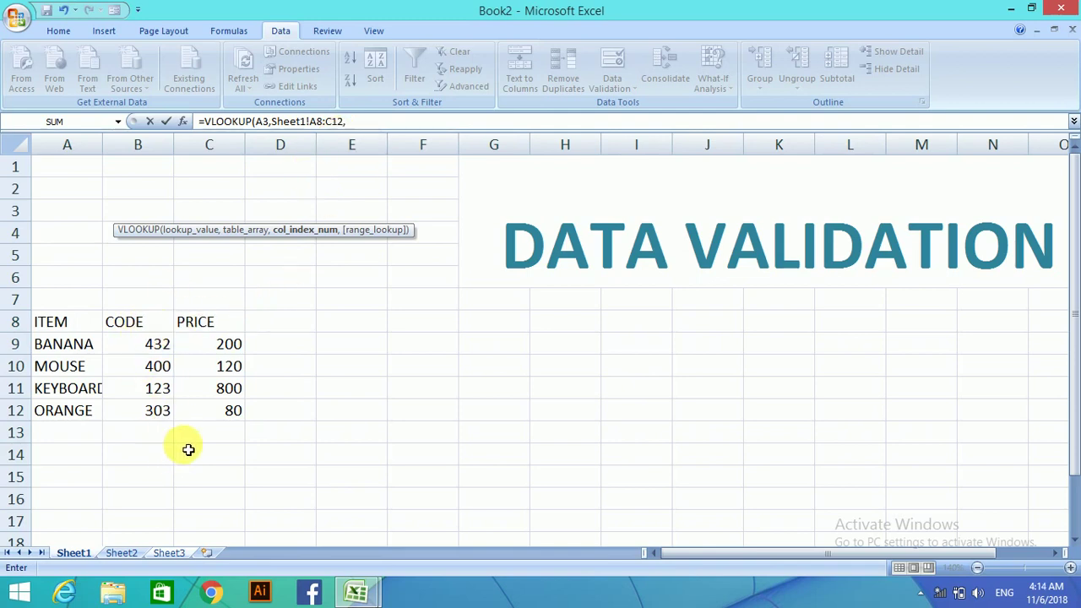
type("2")
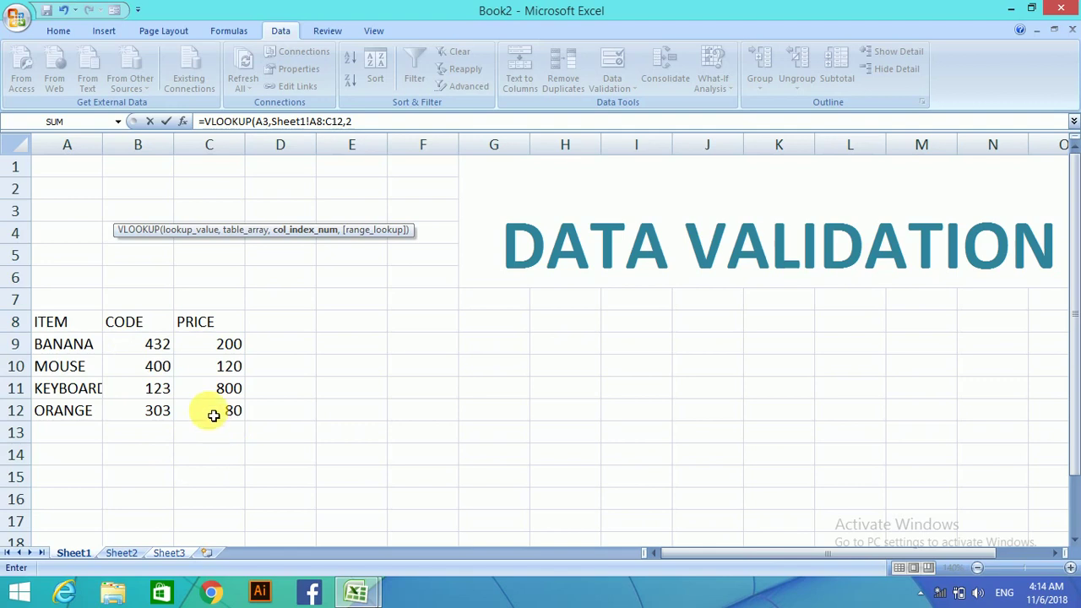
type(",0")
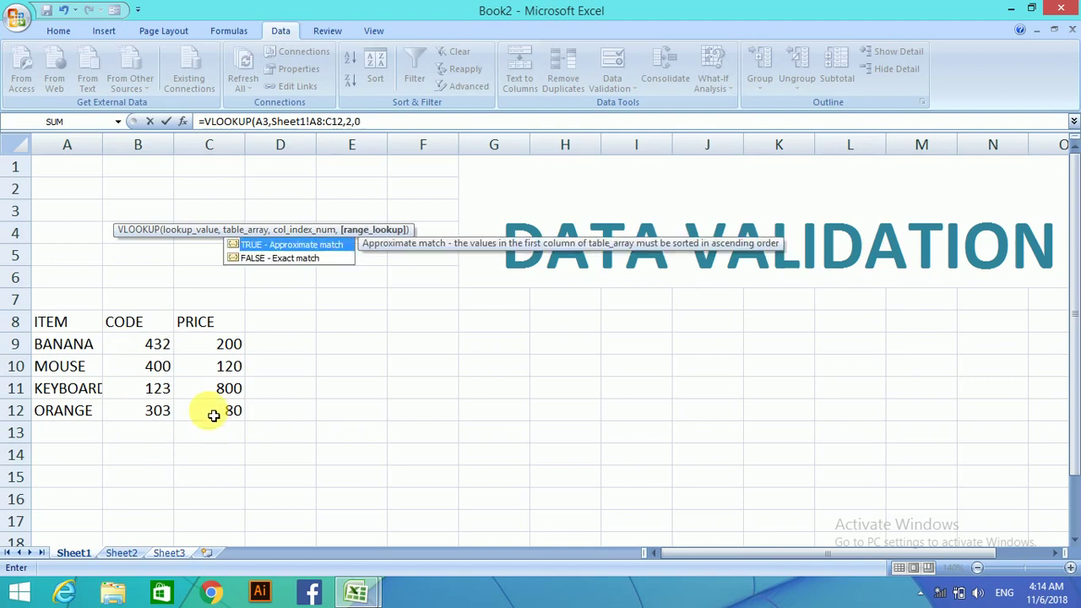
type(")")
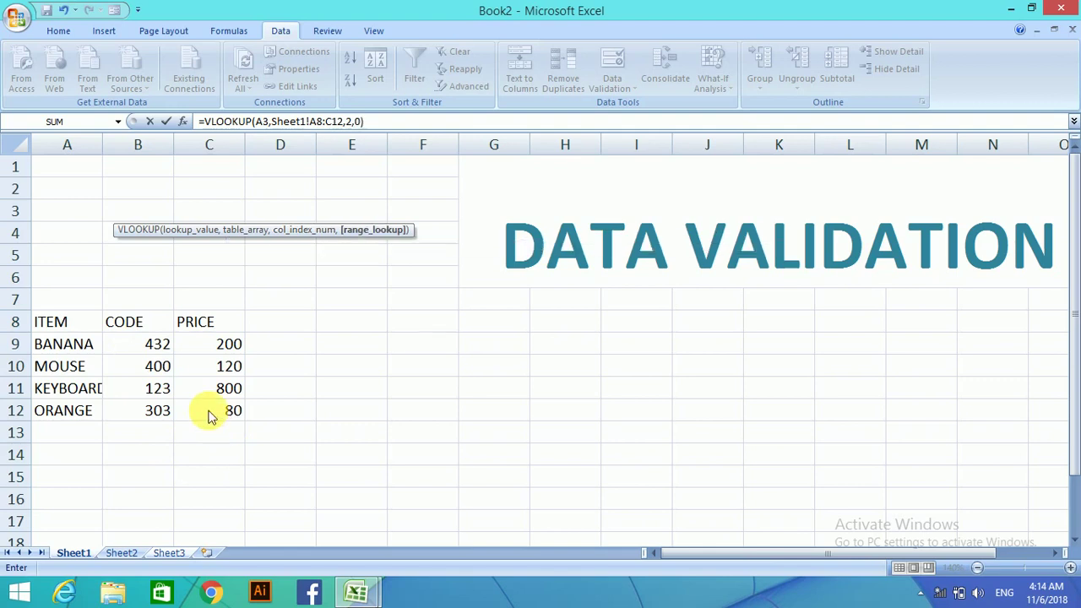
key("Return")
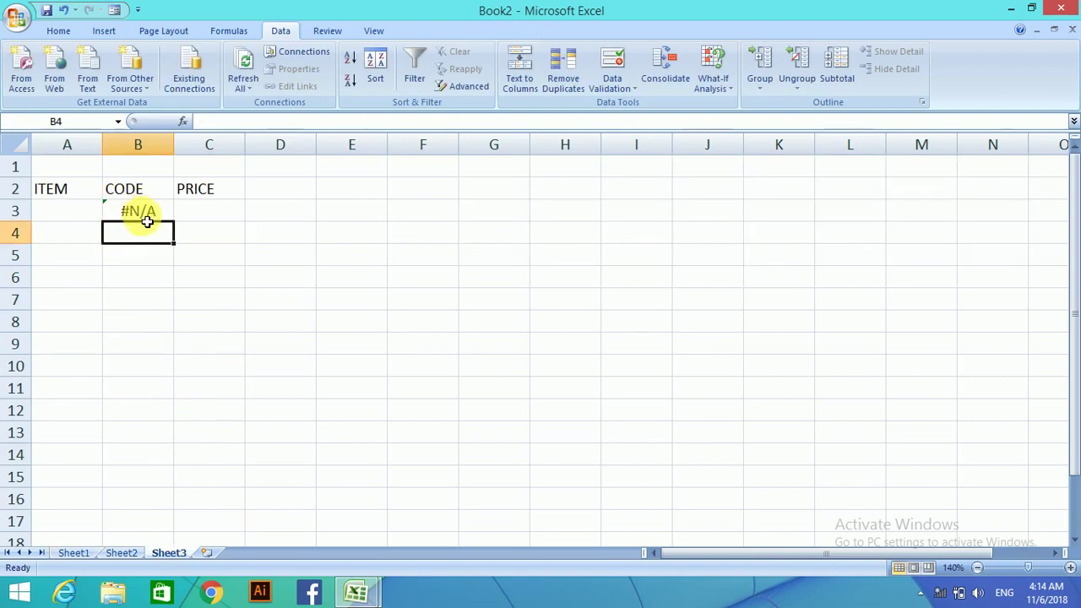
- Pick KEYBOARD from A3's dropdown so B3 shows code 123
left_click(63, 213)
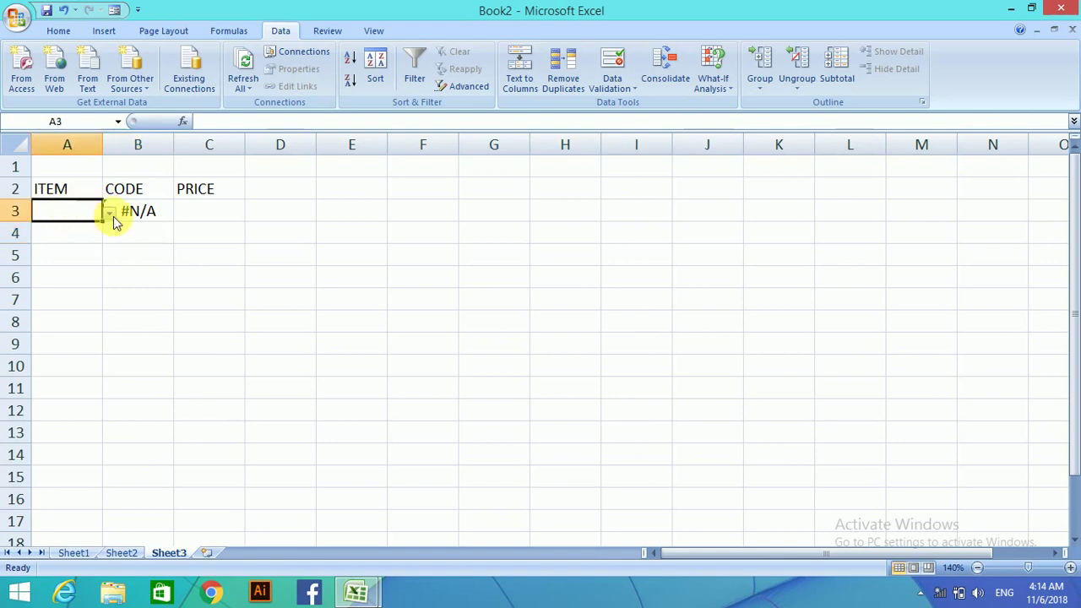
left_click(110, 215)
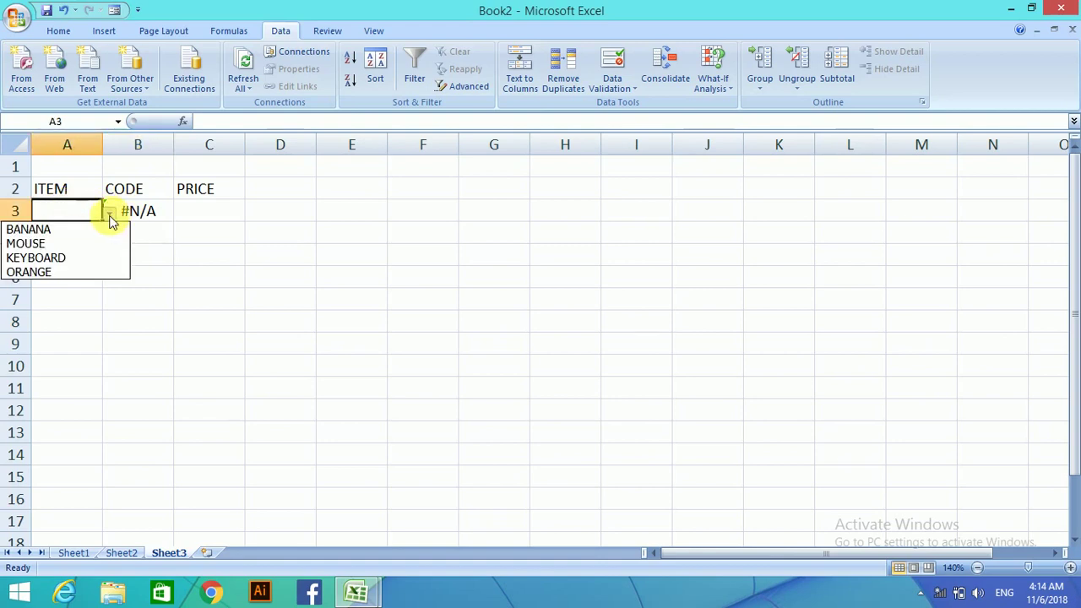
left_click(72, 257)
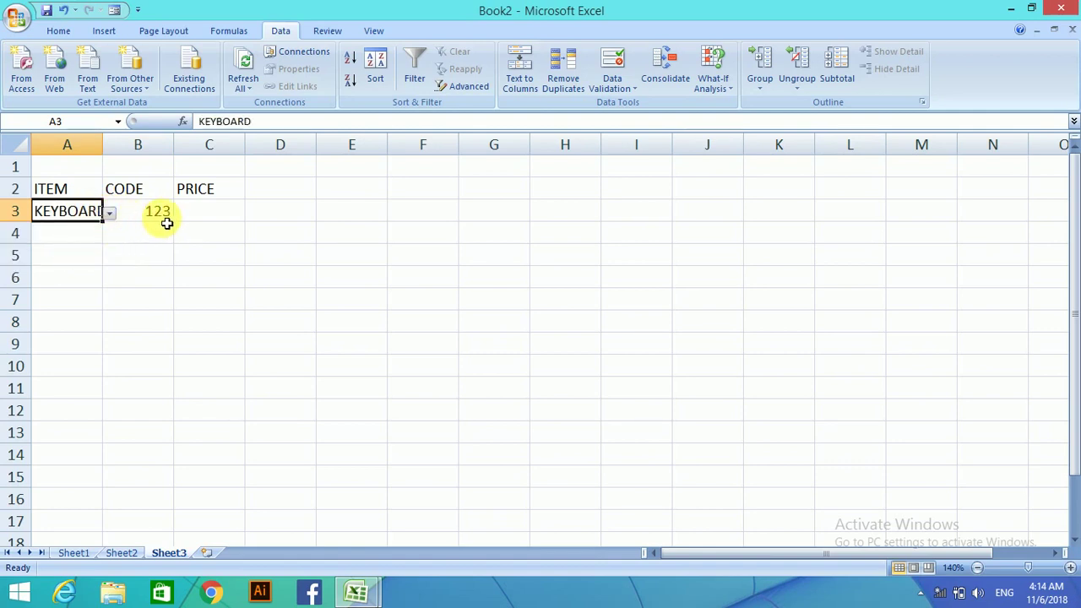
left_click(189, 219)
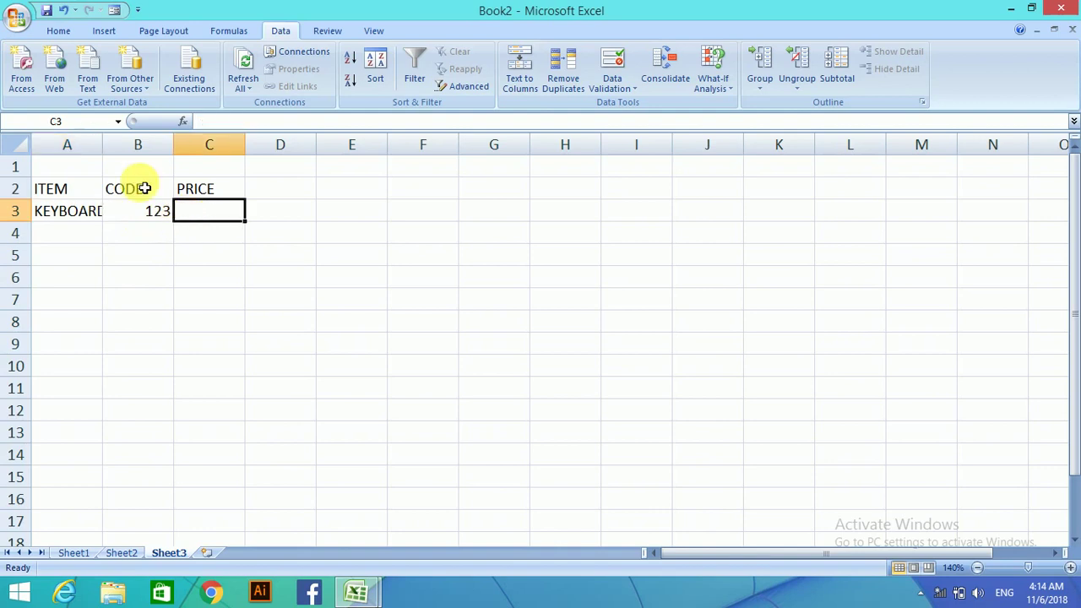
- Enter =VLOOKUP(A3,Sheet1!A8:C12,3,0) in C3 to return KEYBOARD's price 800
type("=")
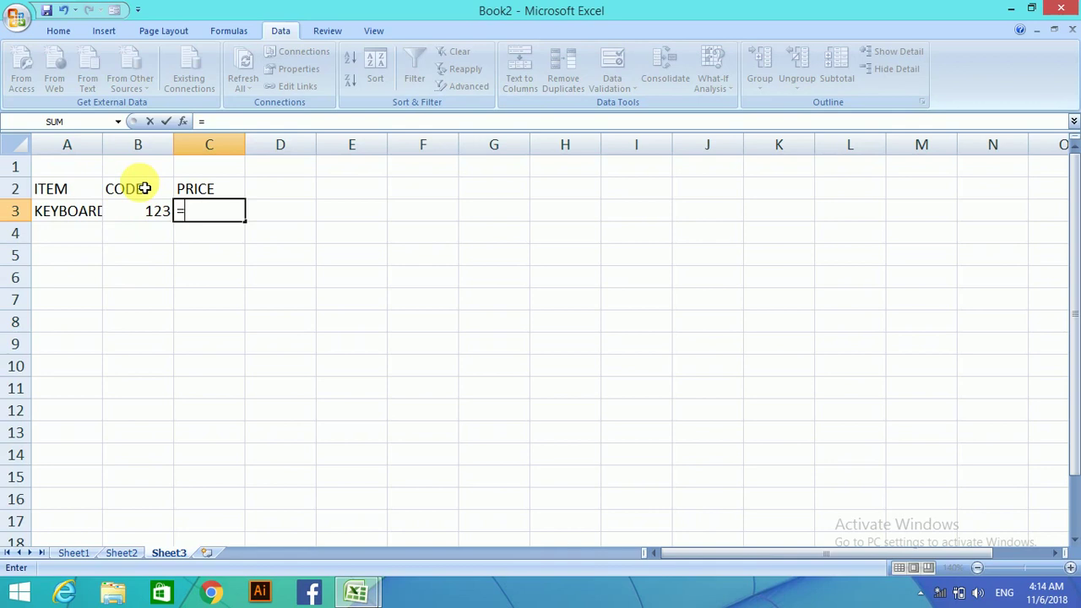
type("O")
key("BackSpace")
type("V")
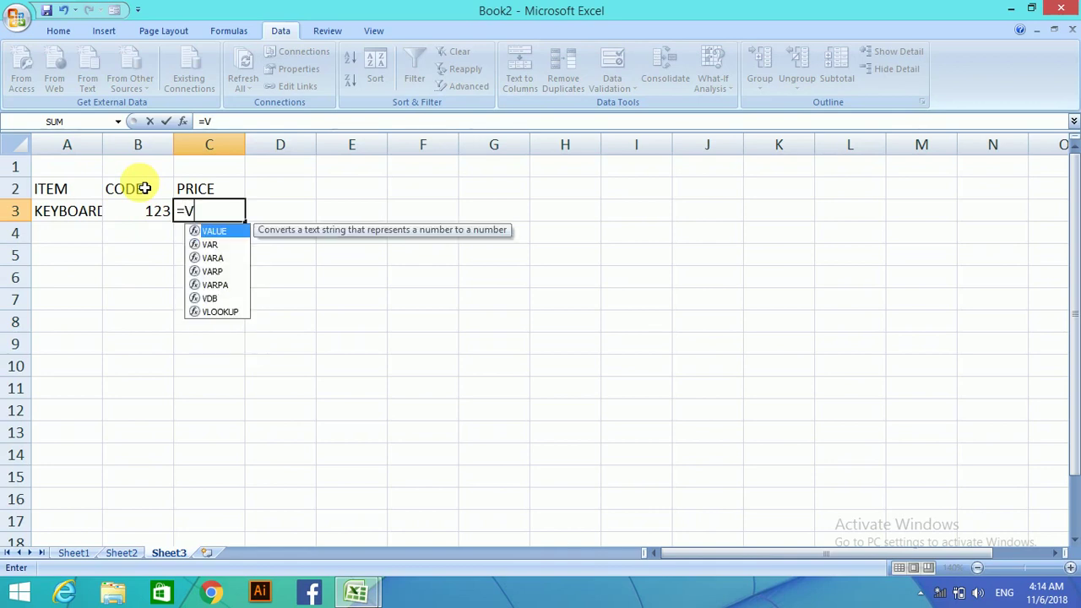
type("LOOKU")
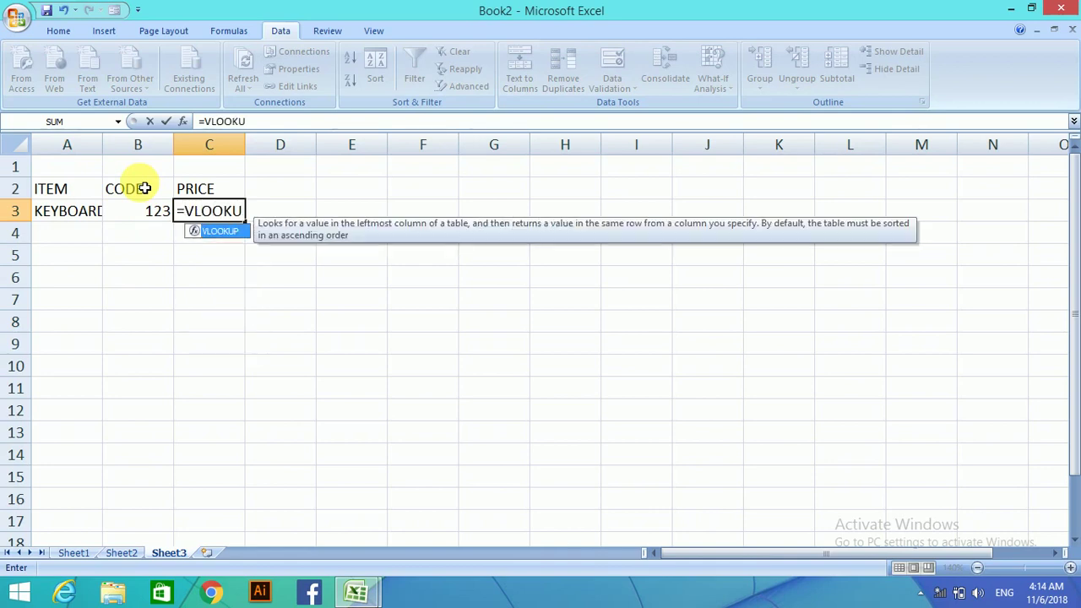
type("P(")
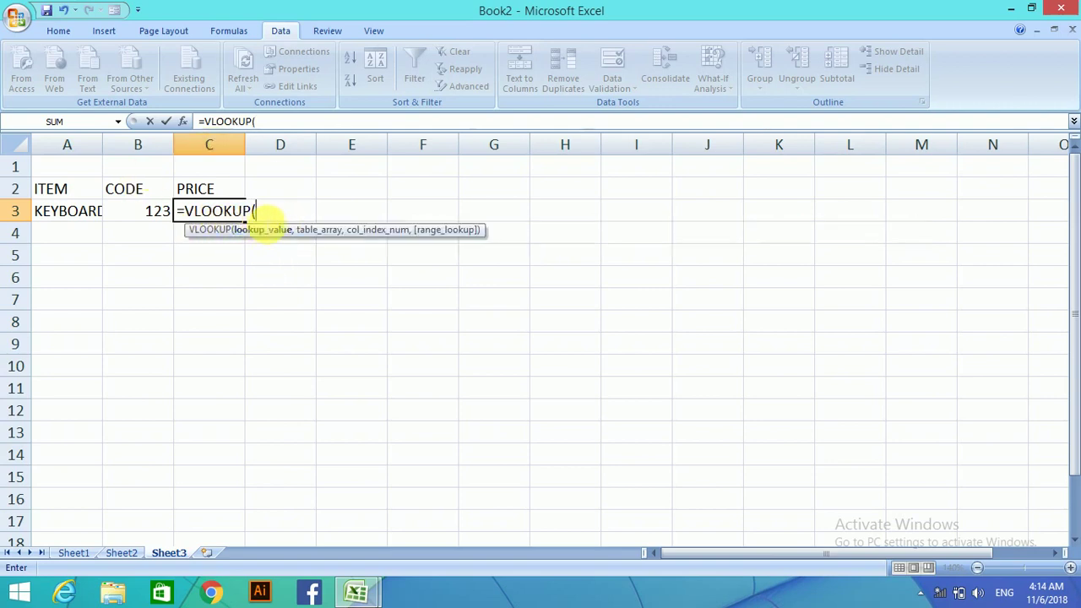
left_click(84, 219)
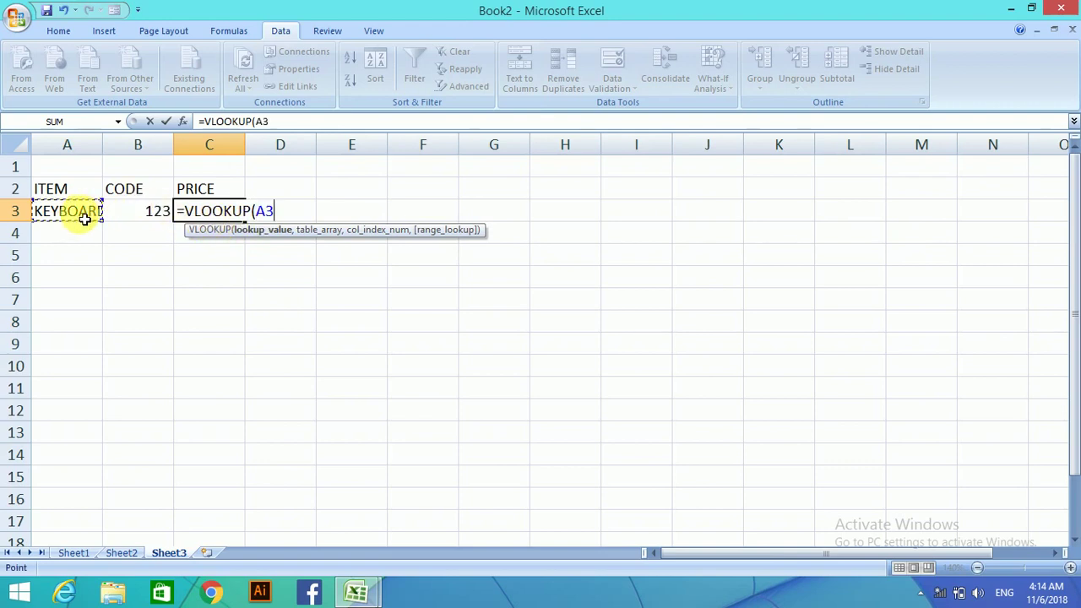
type(",")
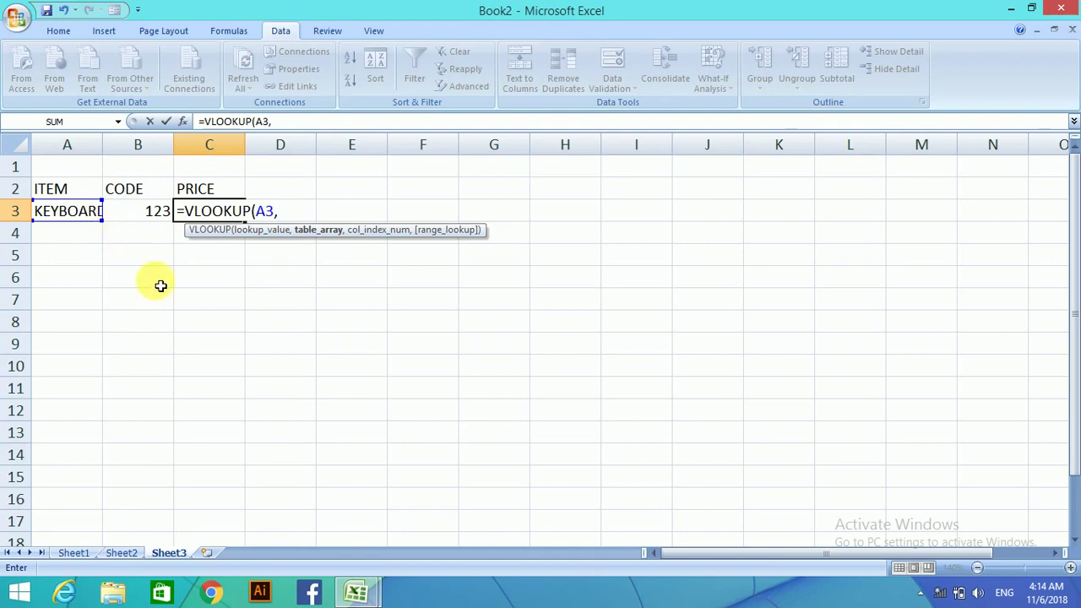
left_click(63, 557)
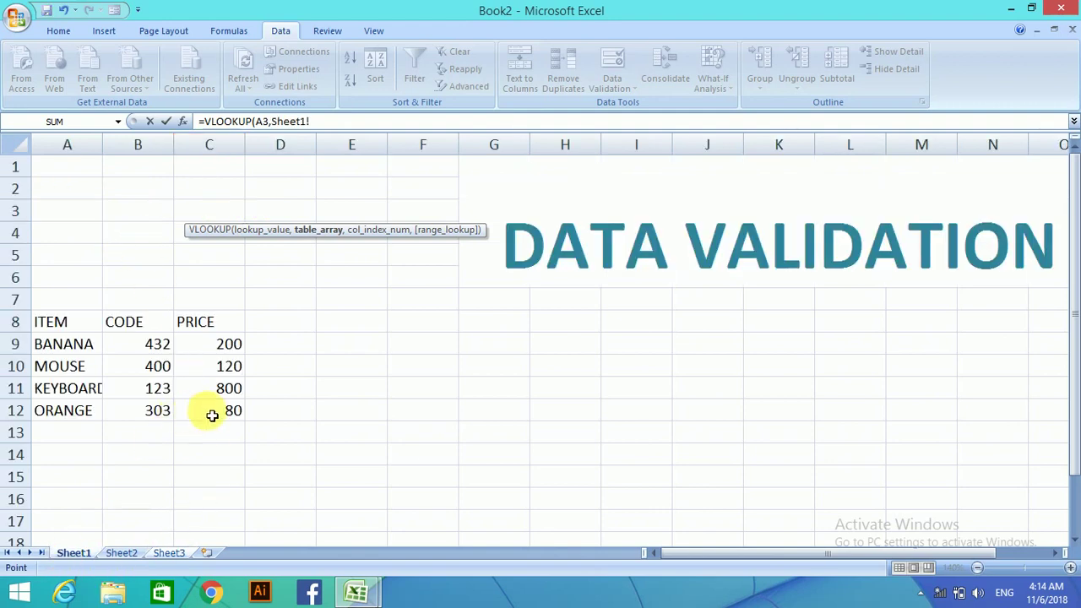
left_click_drag(235, 412, 54, 323)
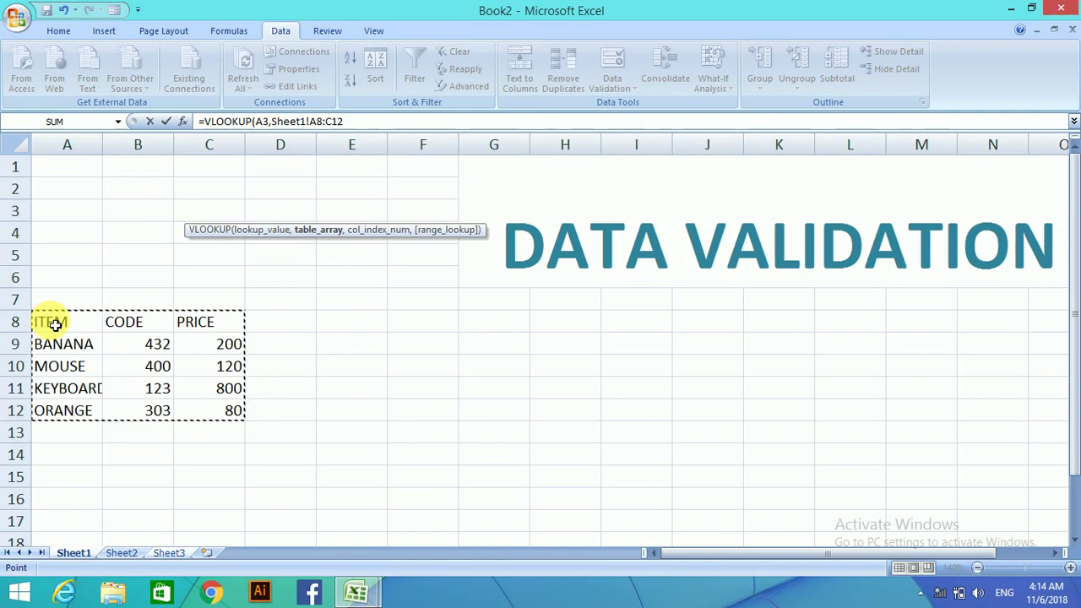
type(",")
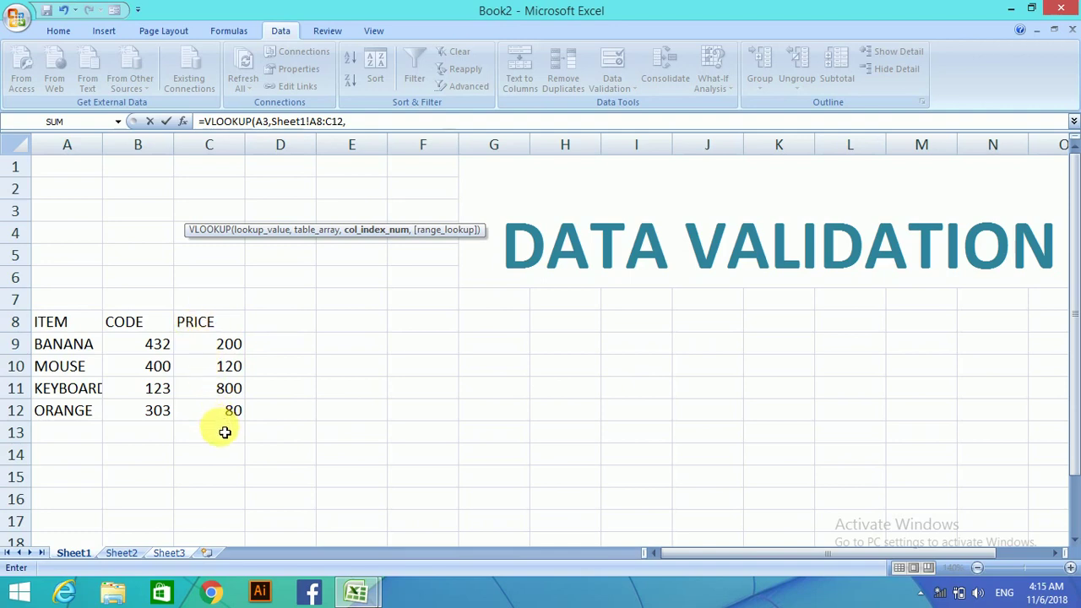
type("3,")
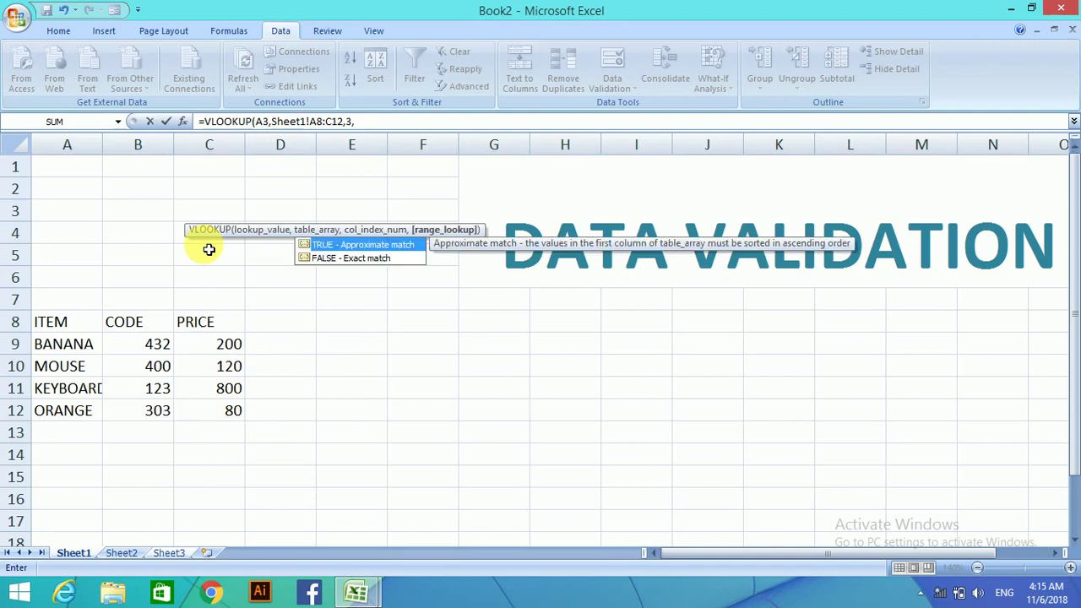
type("0)")
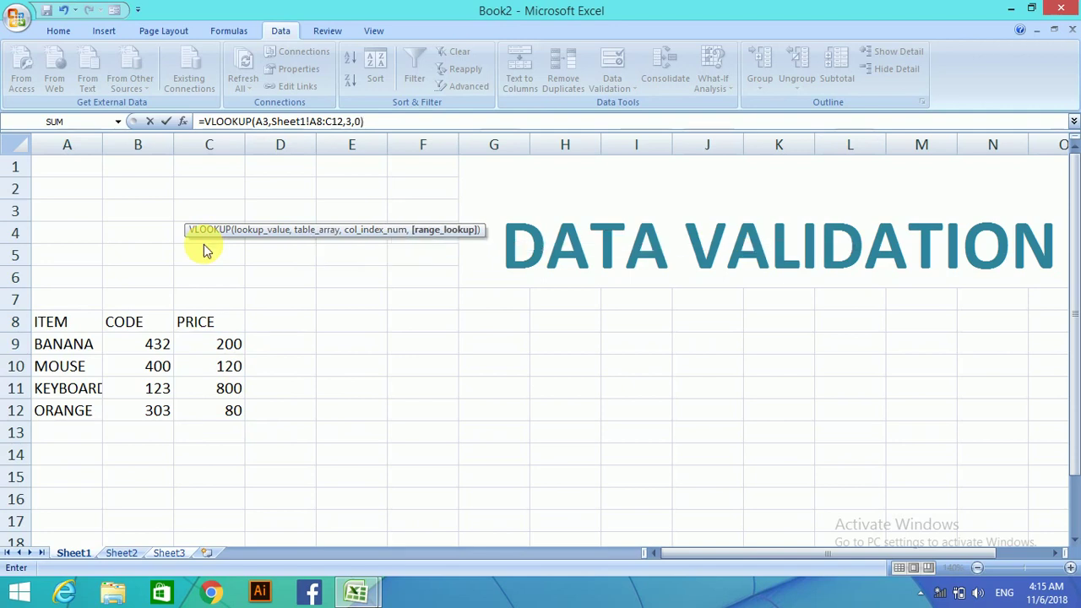
key("Return")
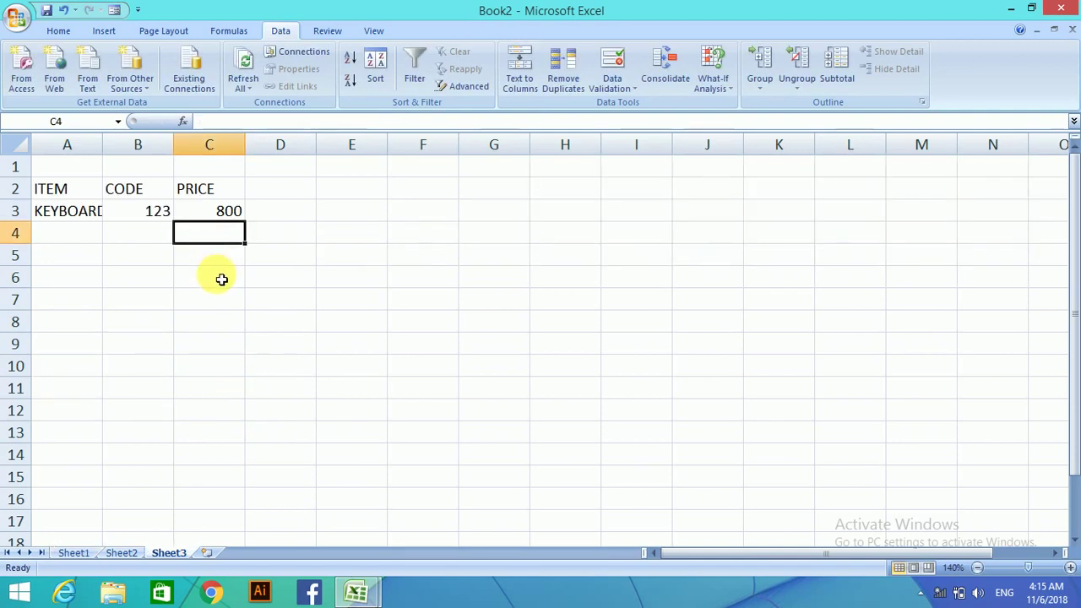
left_click(90, 216)
left_click(109, 212)
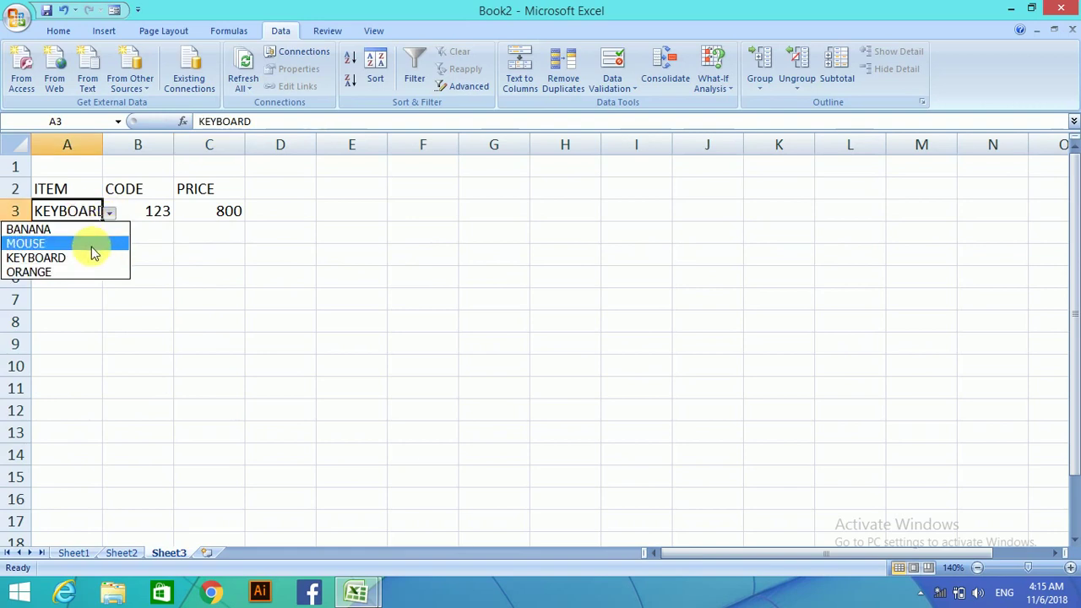
left_click(91, 246)
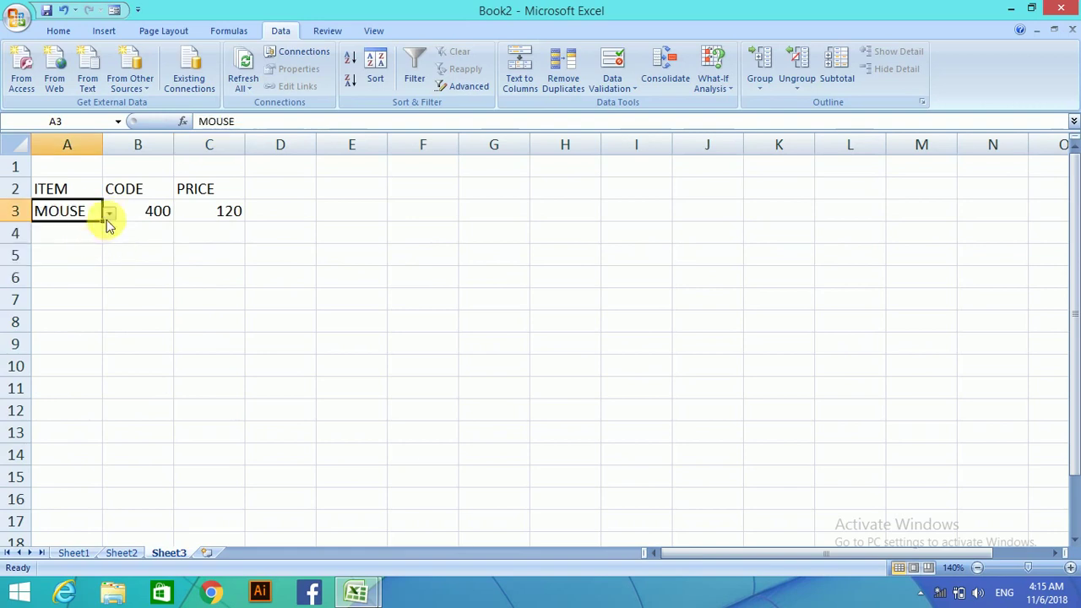
left_click(108, 215)
left_click(79, 272)
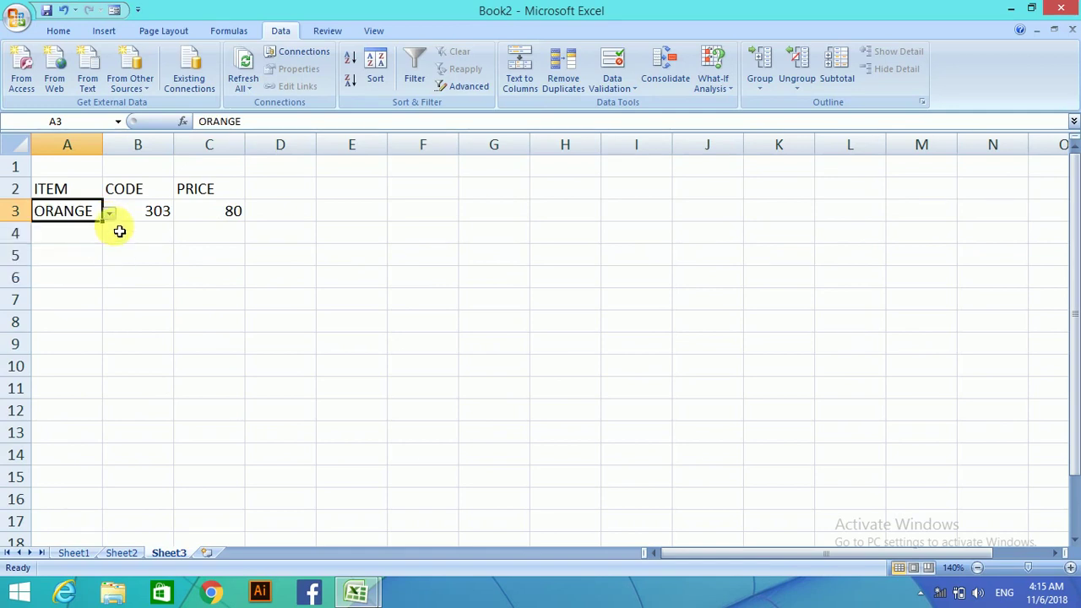
left_click(108, 213)
left_click(85, 258)
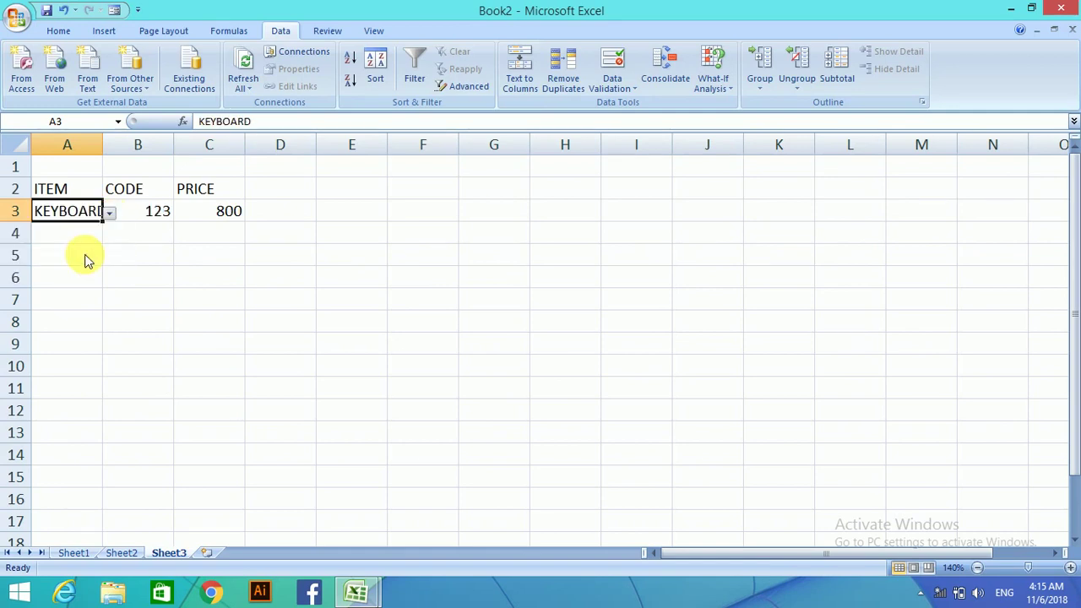
- Fill A3 down to A11, B3 down to B11 and C3 down to C12
left_click_drag(104, 222, 82, 388)
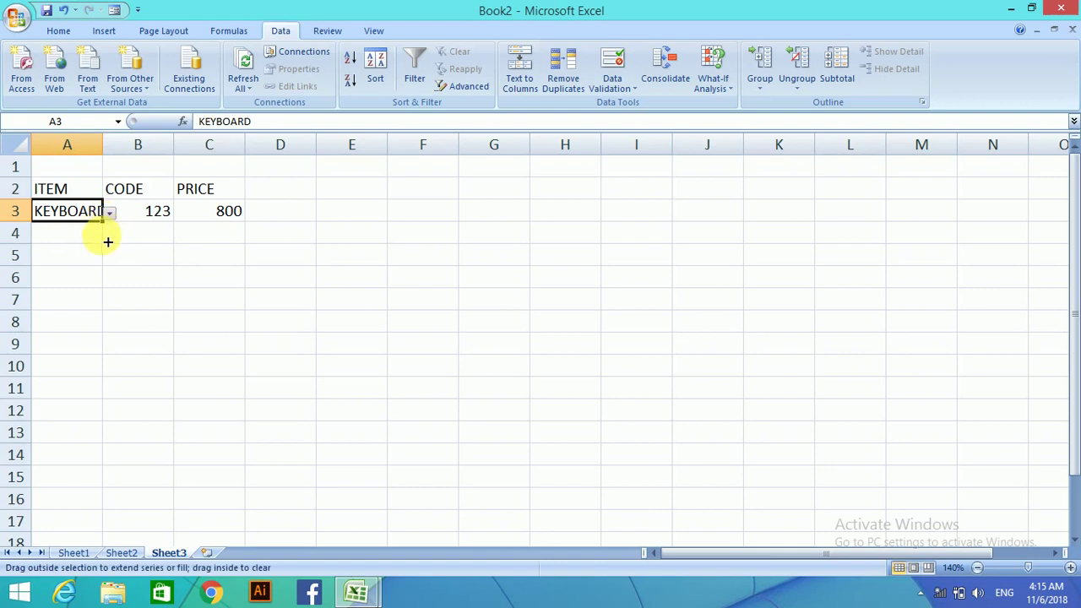
left_click(158, 212)
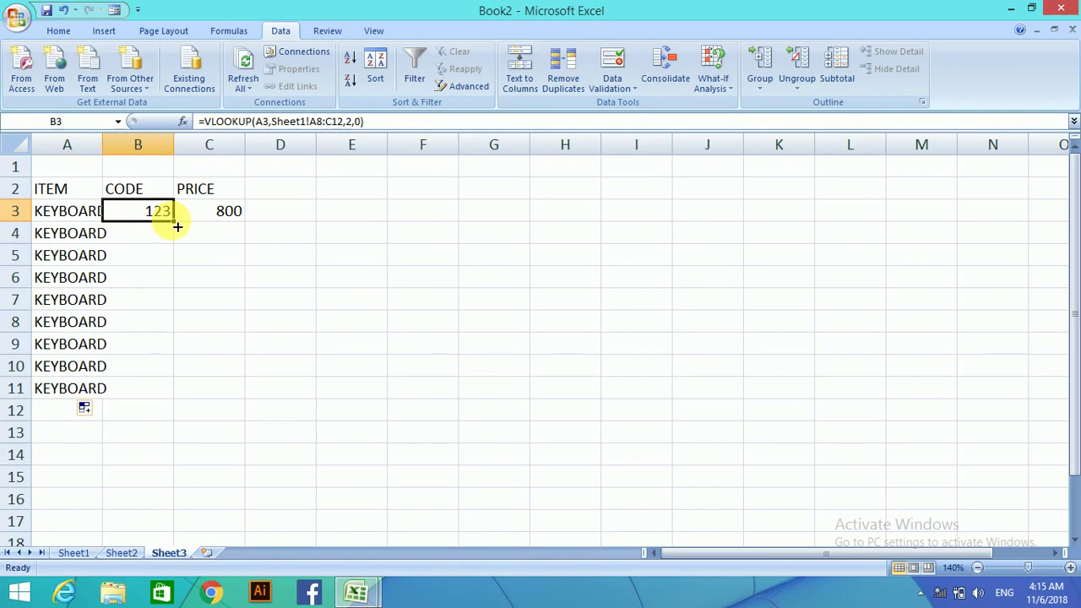
left_click_drag(174, 222, 166, 398)
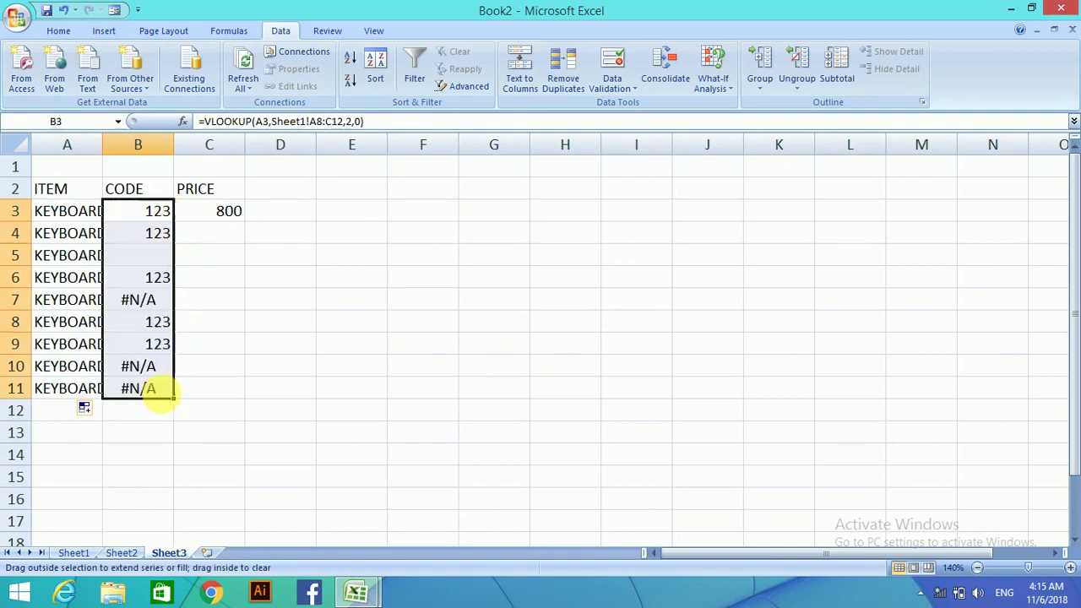
left_click(226, 211)
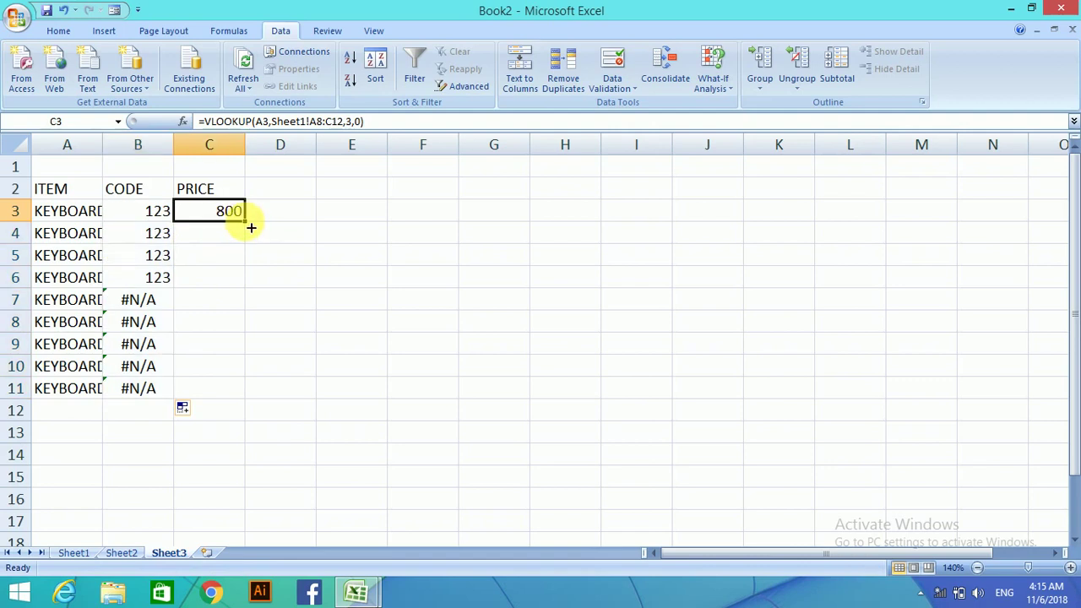
left_click_drag(251, 227, 229, 420)
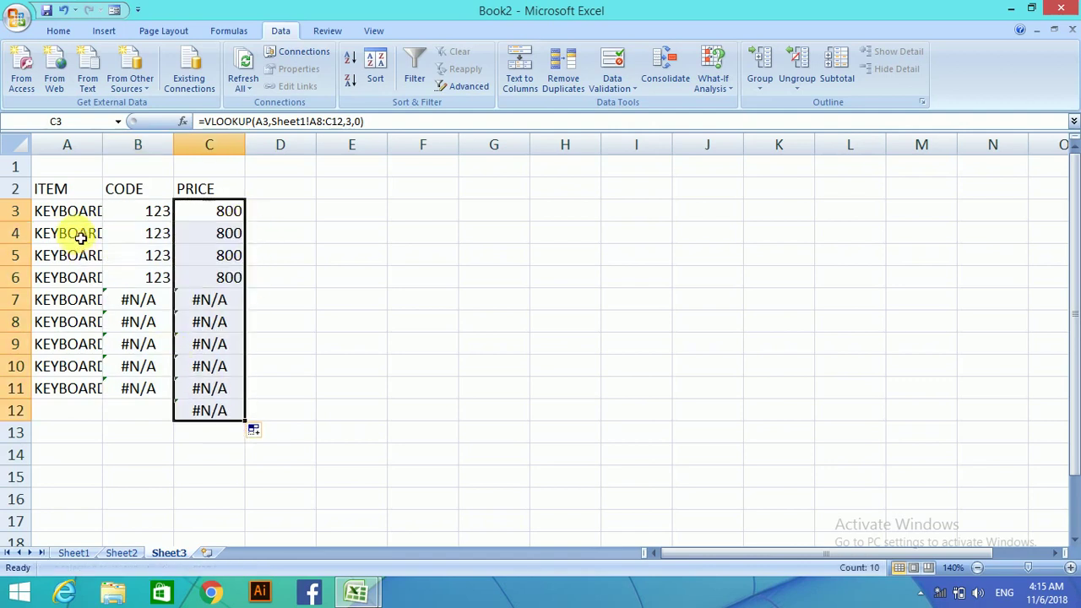
left_click(79, 212)
- Choose BANANA in A4 and ORANGE in A5, updating codes to 432/303 and prices to 200/80
left_click(99, 236)
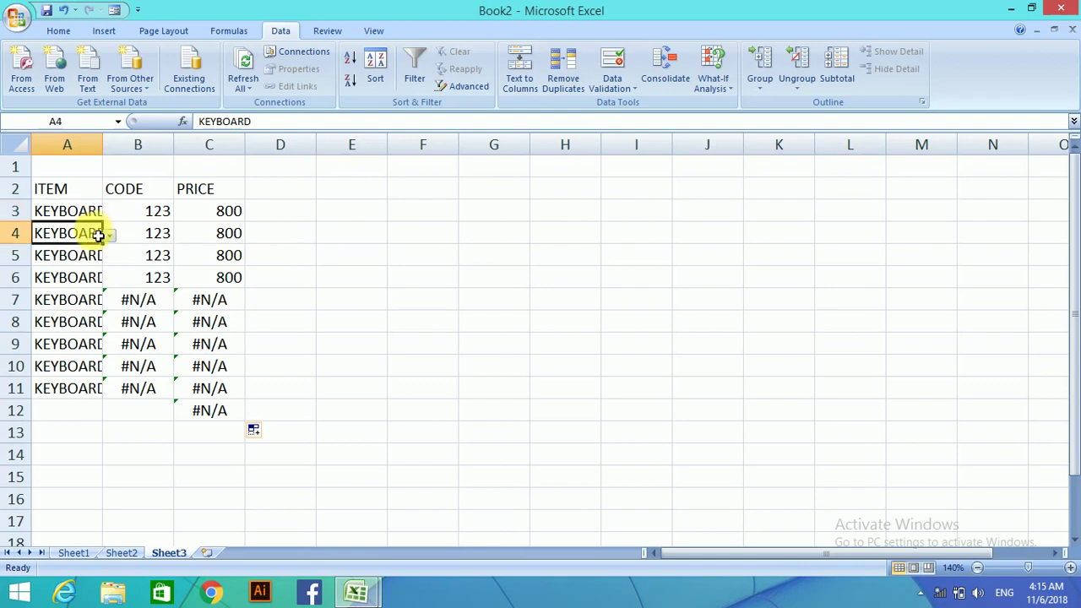
left_click(110, 234)
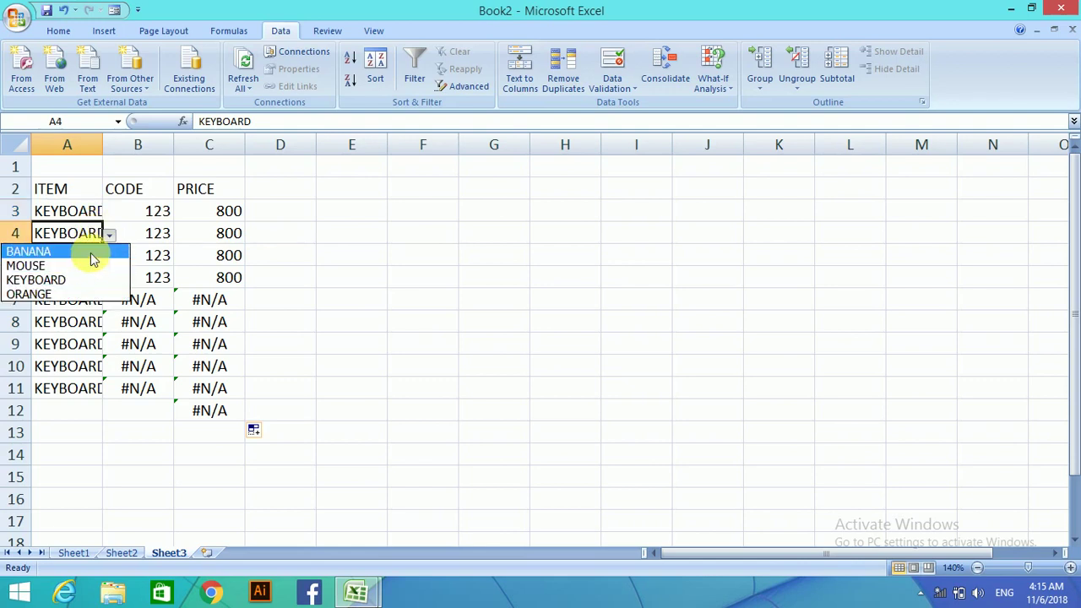
left_click(93, 253)
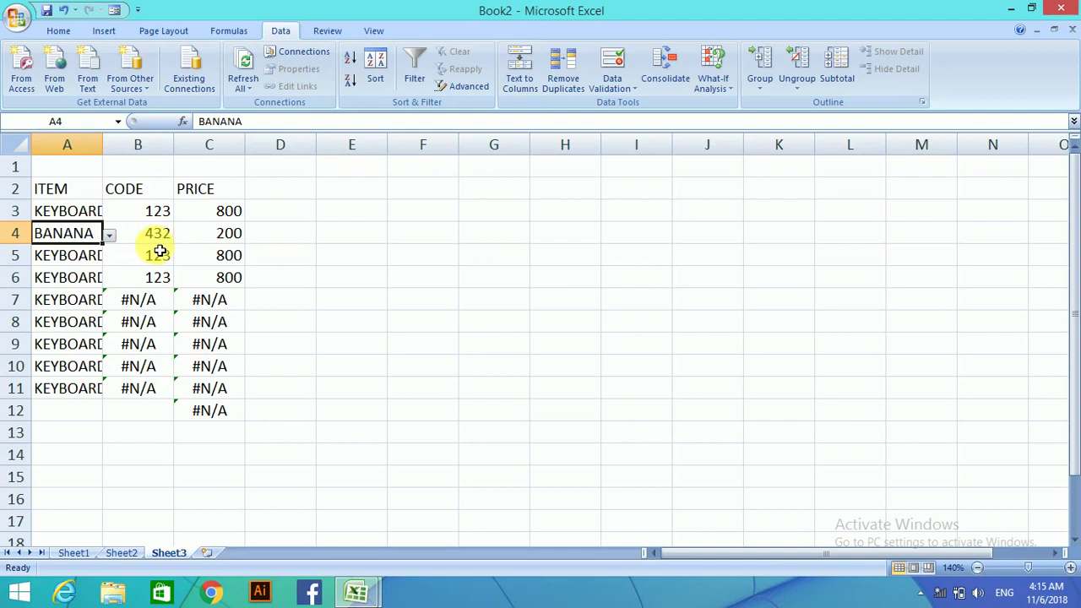
left_click(95, 258)
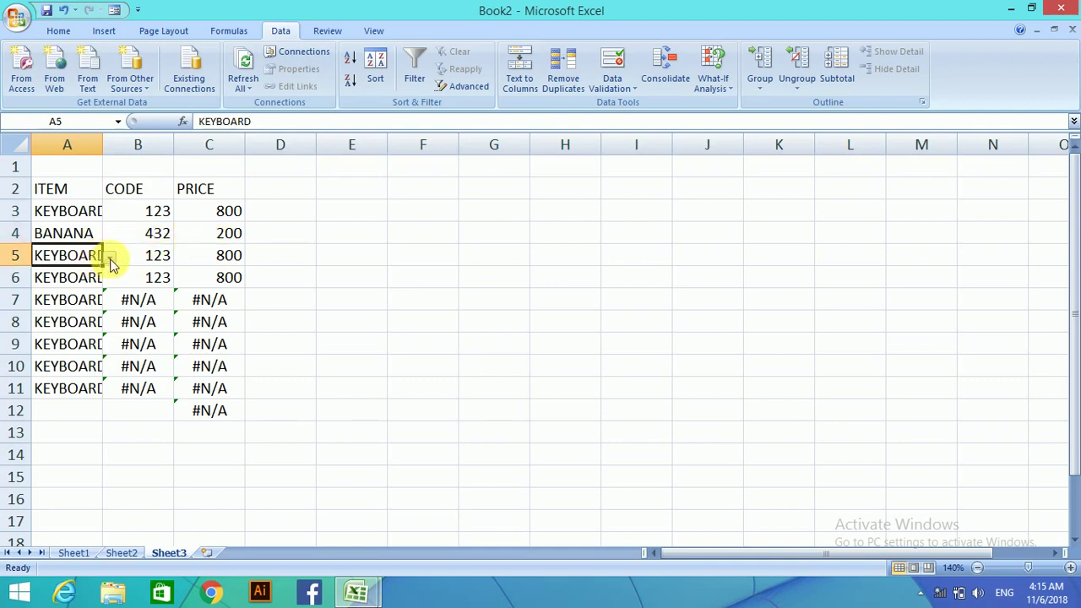
left_click(110, 257)
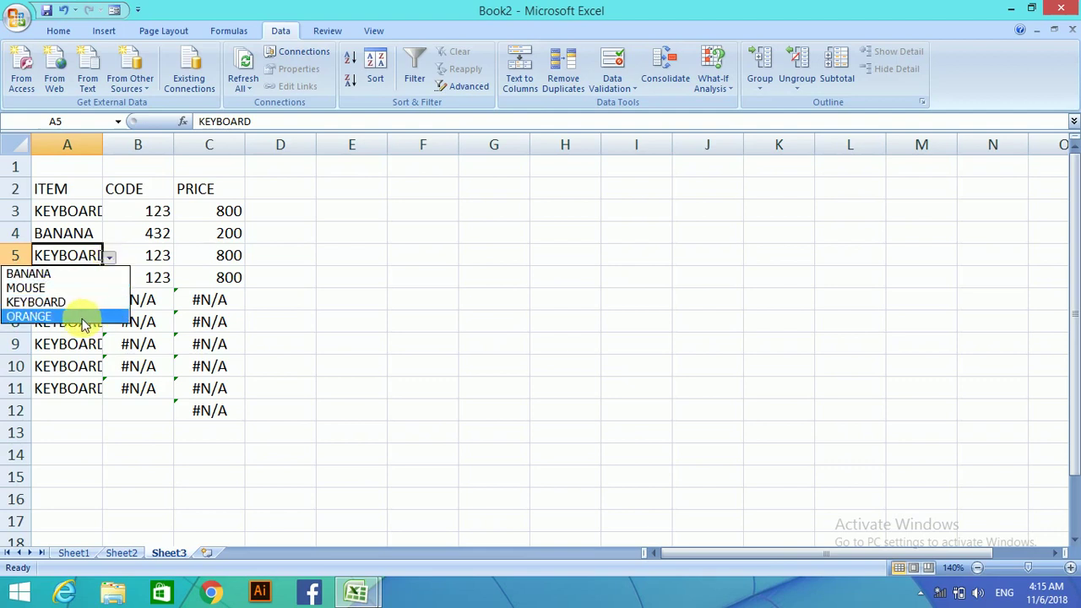
left_click(50, 316)
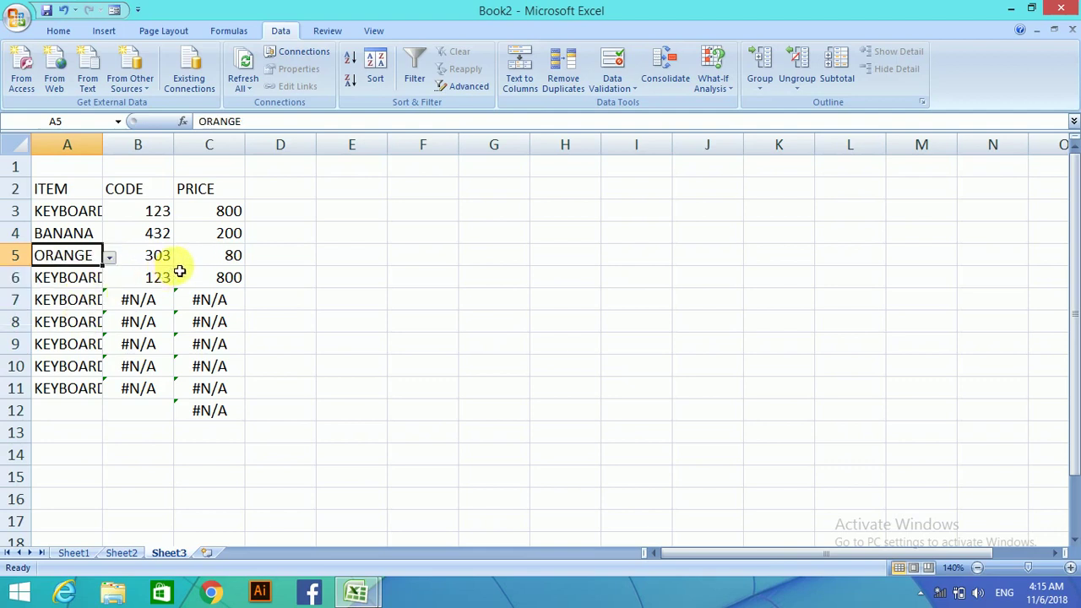